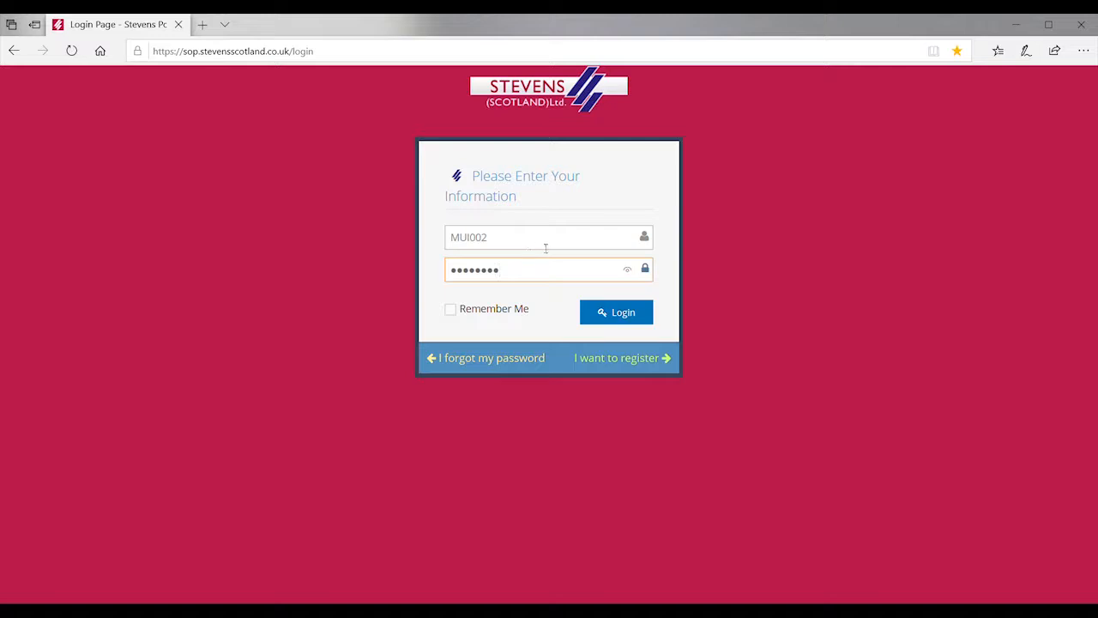
Step: Log in to the Stevens Scotland trade account using the pre-filled credentials
left_click(634, 317)
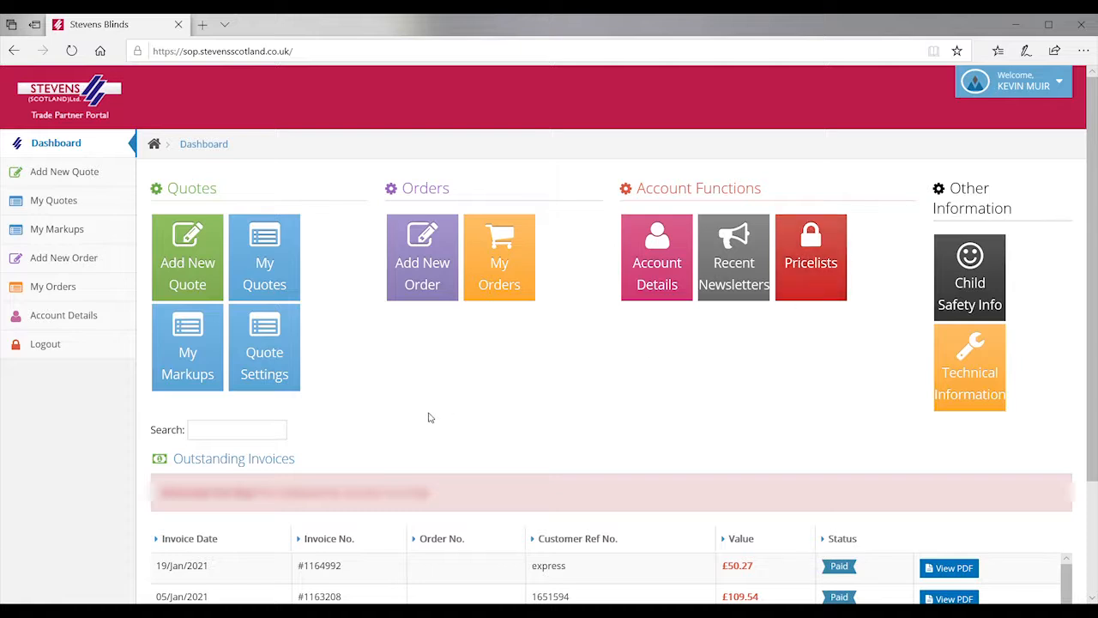
Step: Create a new quote with job reference 'Test', child safe blinds location, and child safety terms accepted
left_click(206, 259)
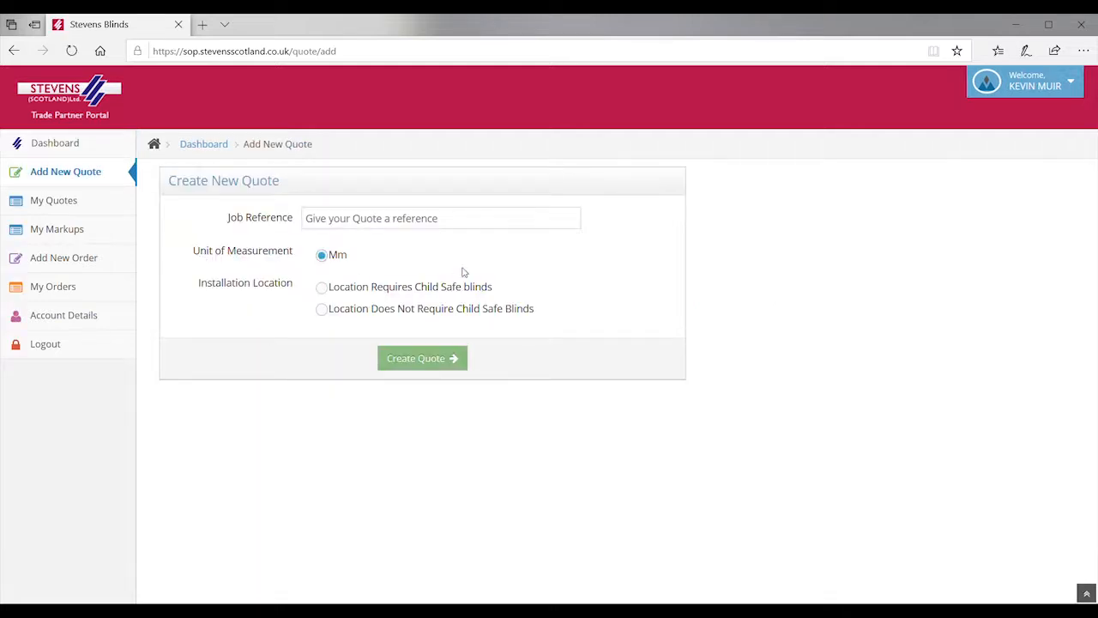
left_click(401, 225)
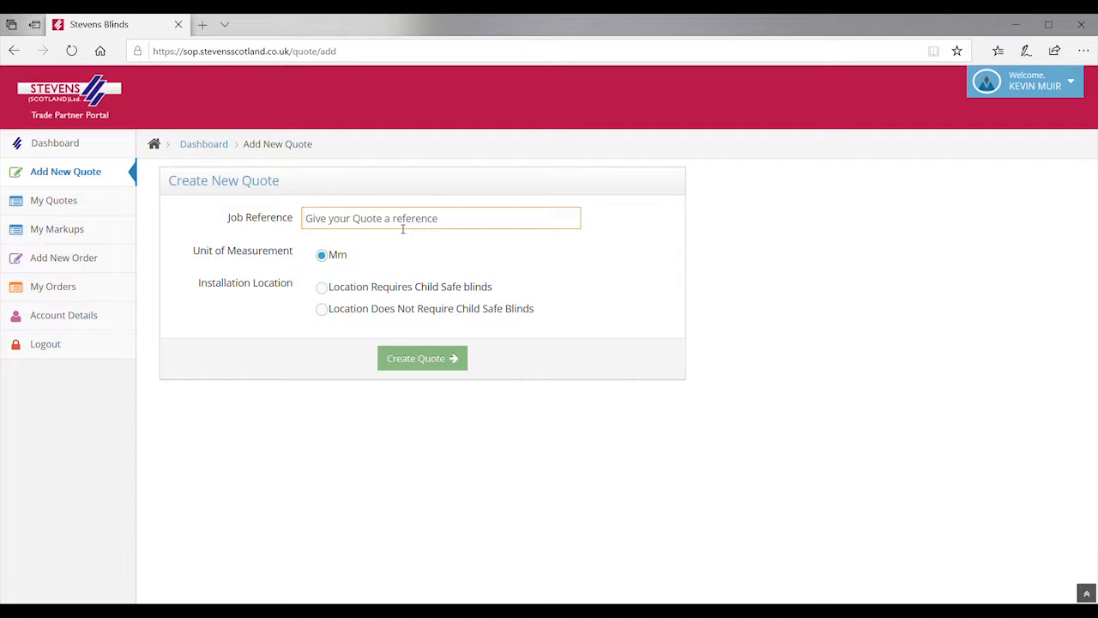
type("Test")
left_click(325, 292)
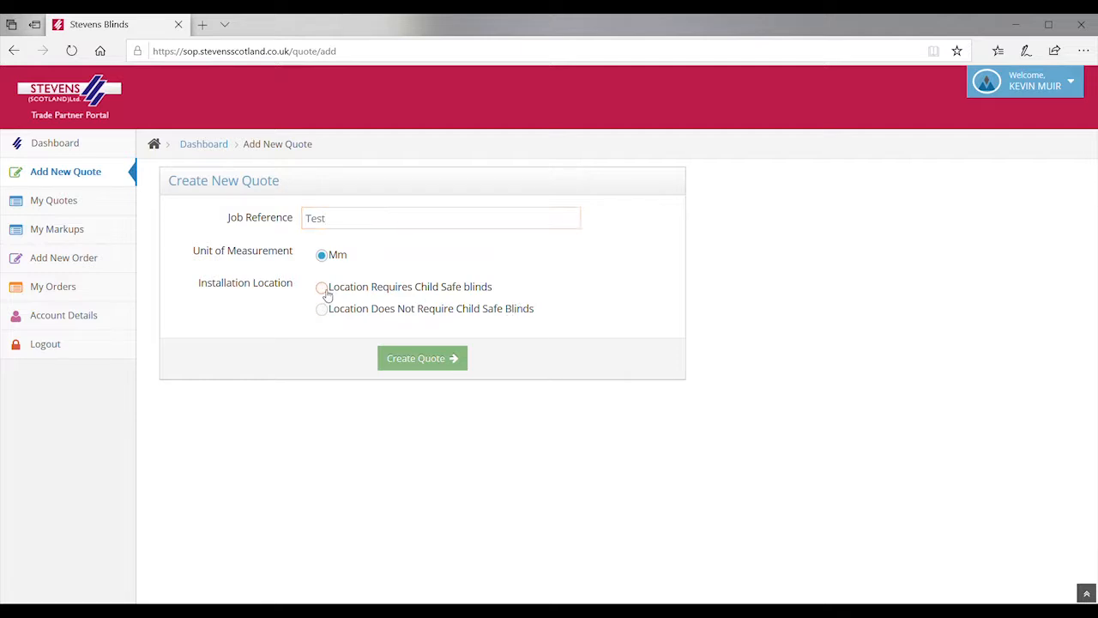
left_click(326, 292)
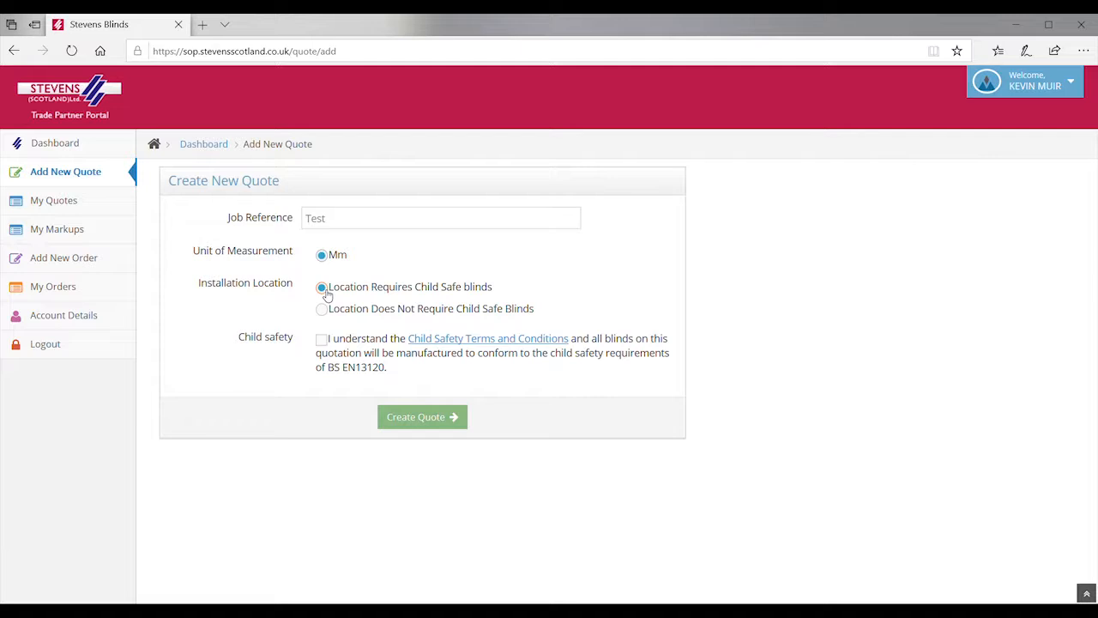
left_click(323, 339)
left_click(445, 419)
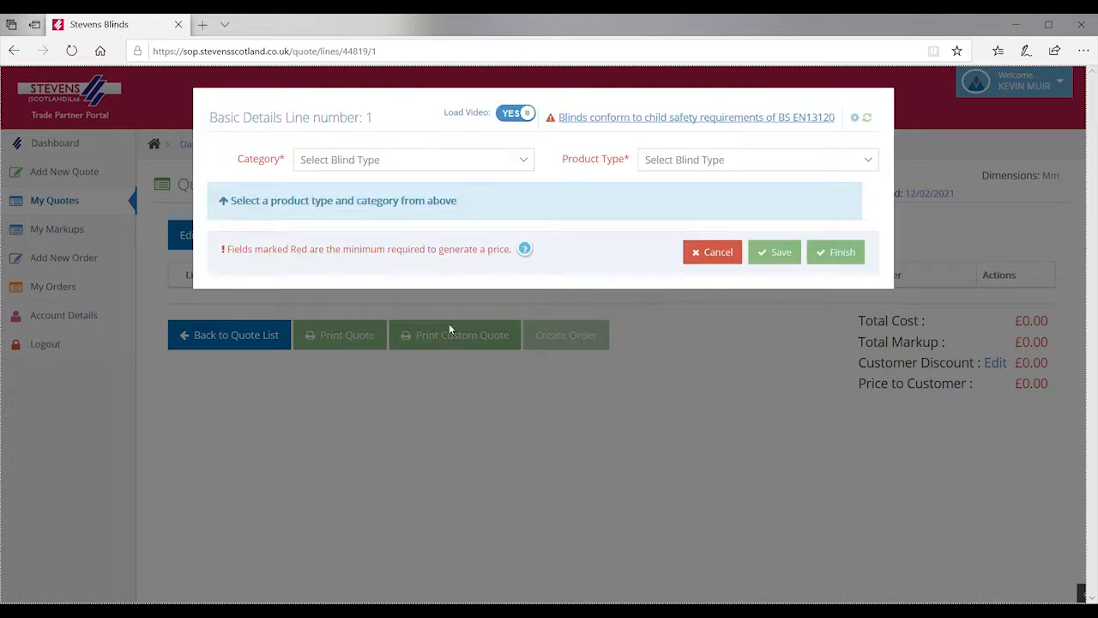
Step: Set the category of quote line 1 to ROLLERS
left_click(526, 162)
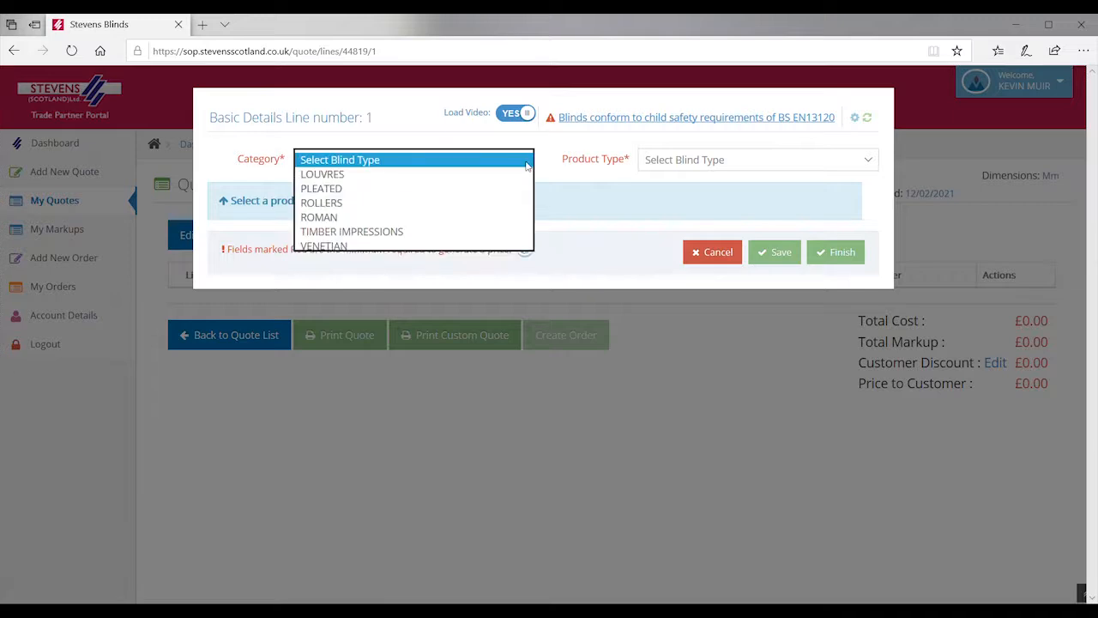
left_click(385, 204)
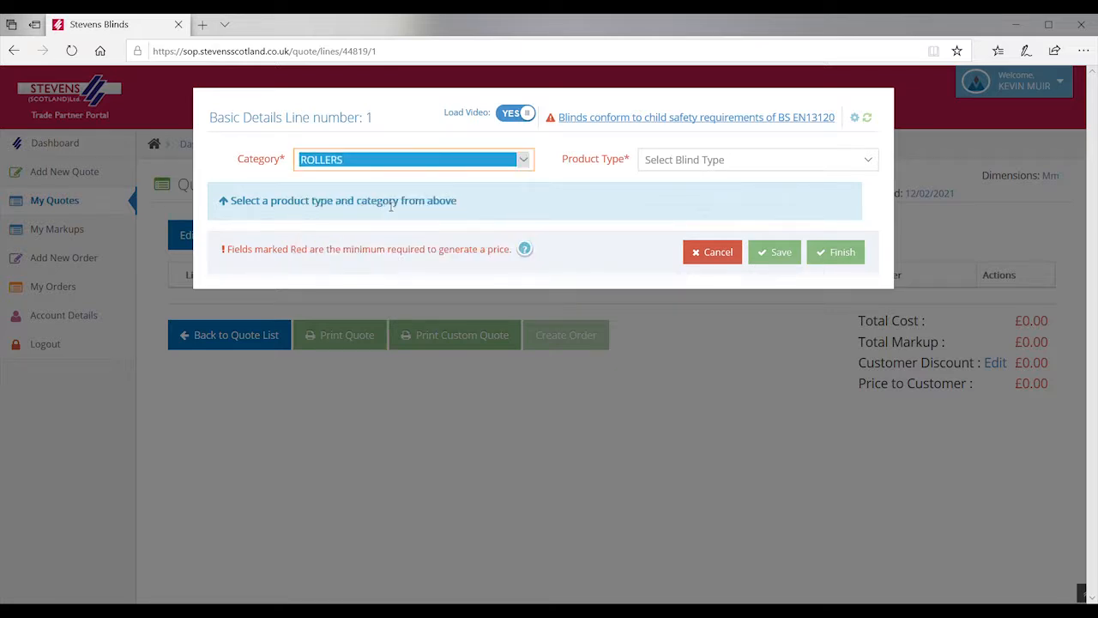
left_click(869, 161)
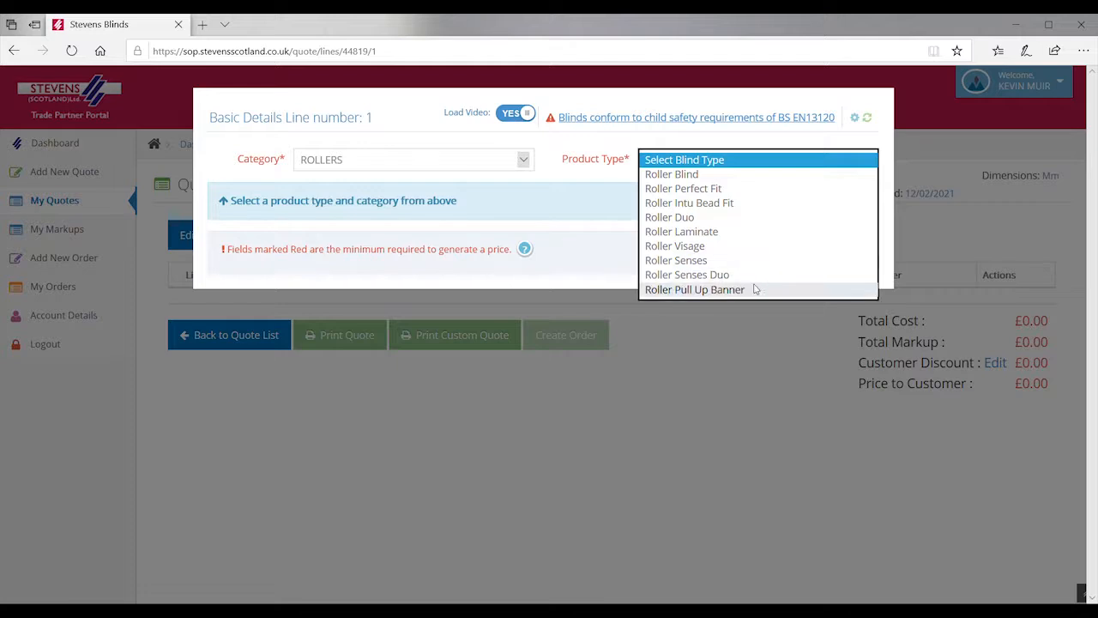
Step: Make line 1 a Roller Blind with location reference 'Blind 1', measured by recess
left_click(745, 178)
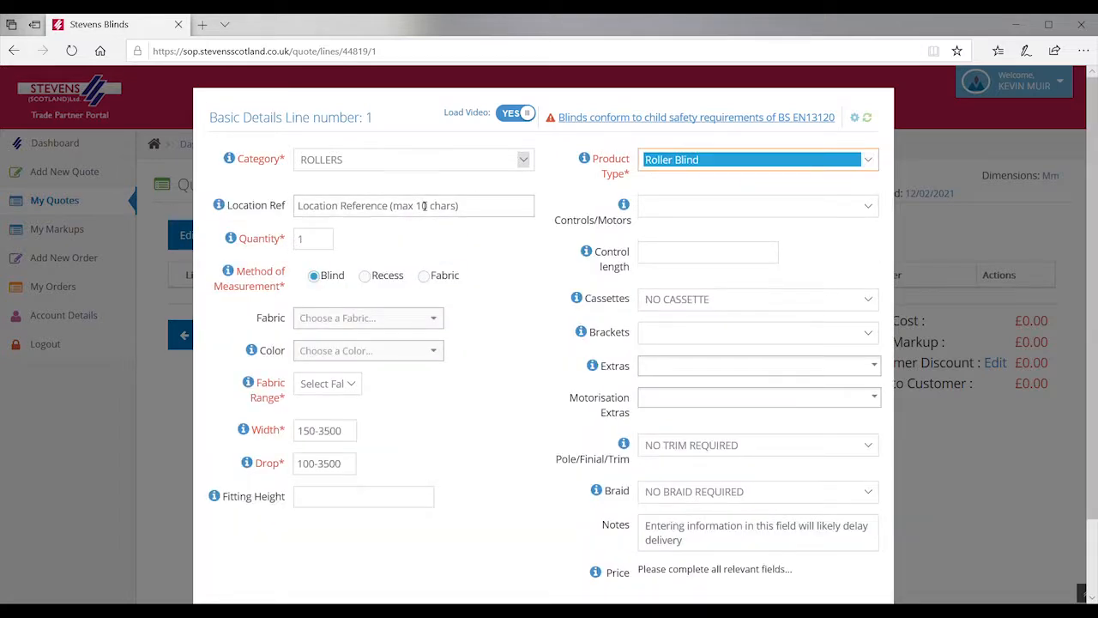
left_click(336, 212)
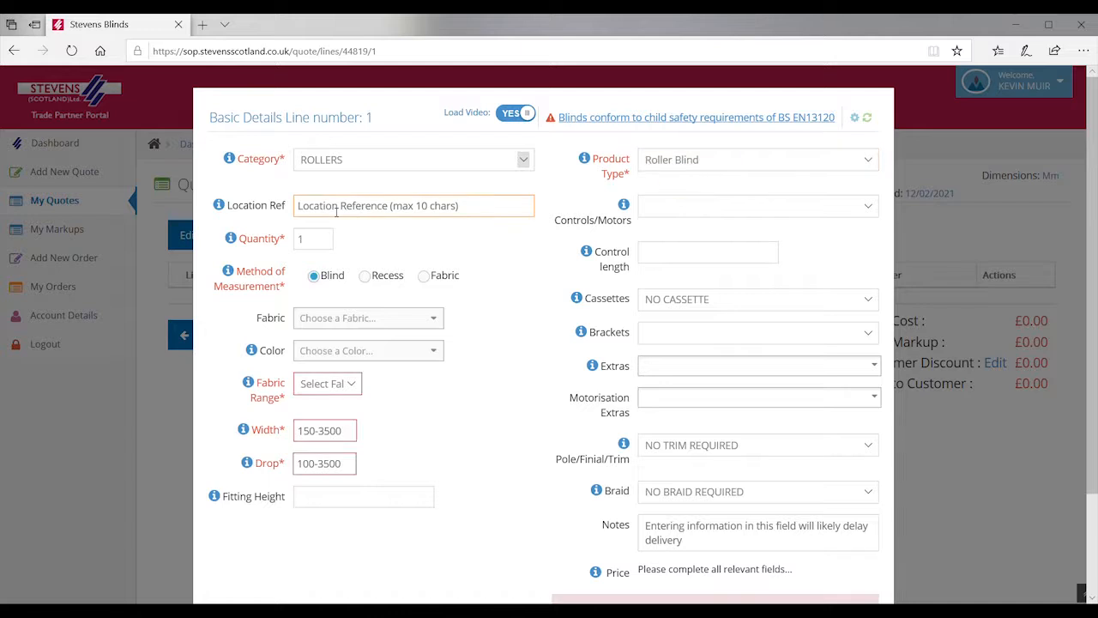
type("Bli")
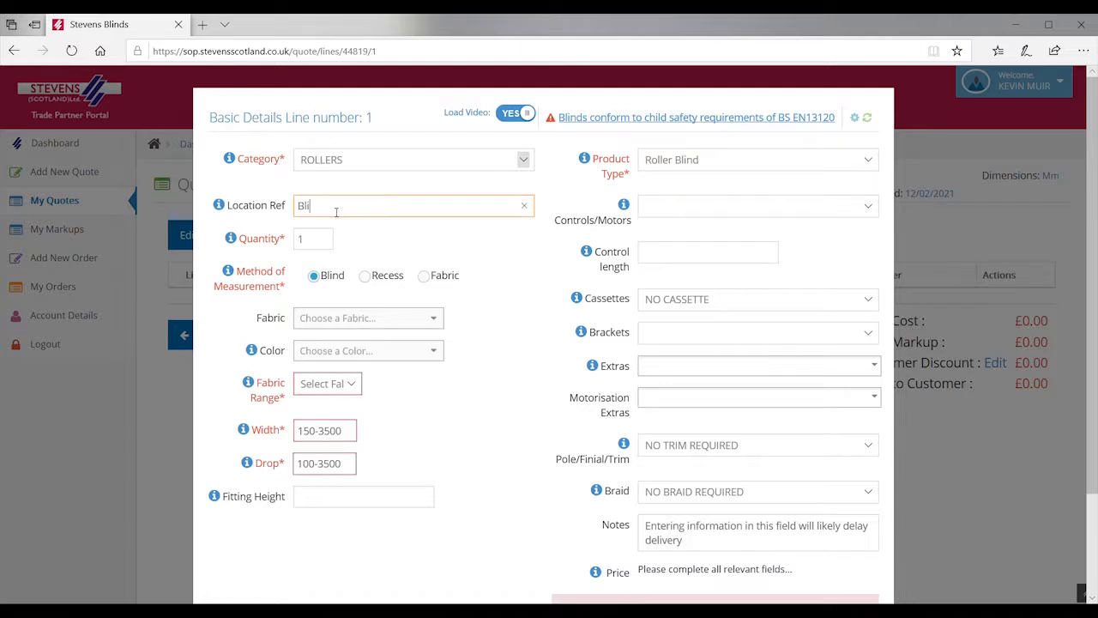
type("nd 1")
left_click(365, 275)
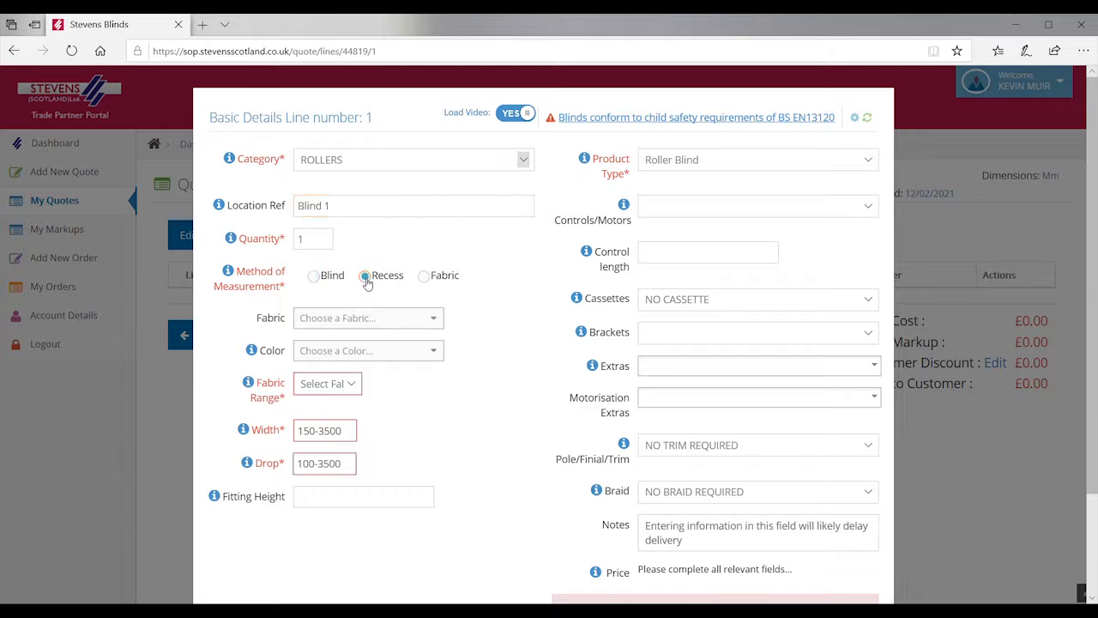
Step: Search the fabrics for 'ban' and select BANLIGHT FR
left_click(436, 319)
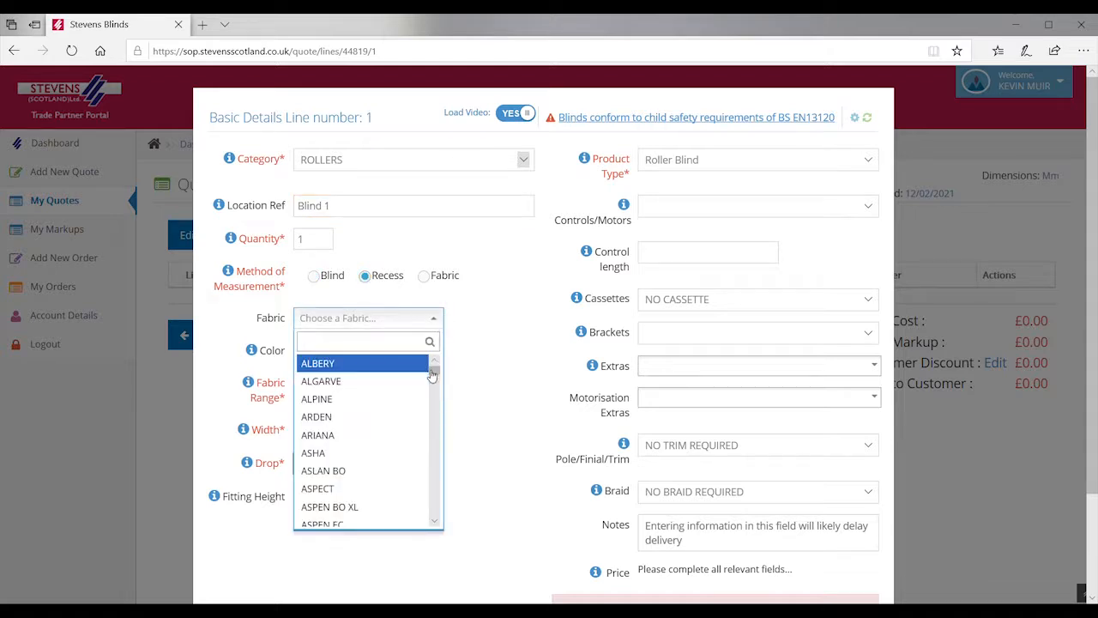
mouse_move(432, 373)
left_mouse_down()
mouse_move(433, 432)
mouse_move(432, 367)
left_mouse_up()
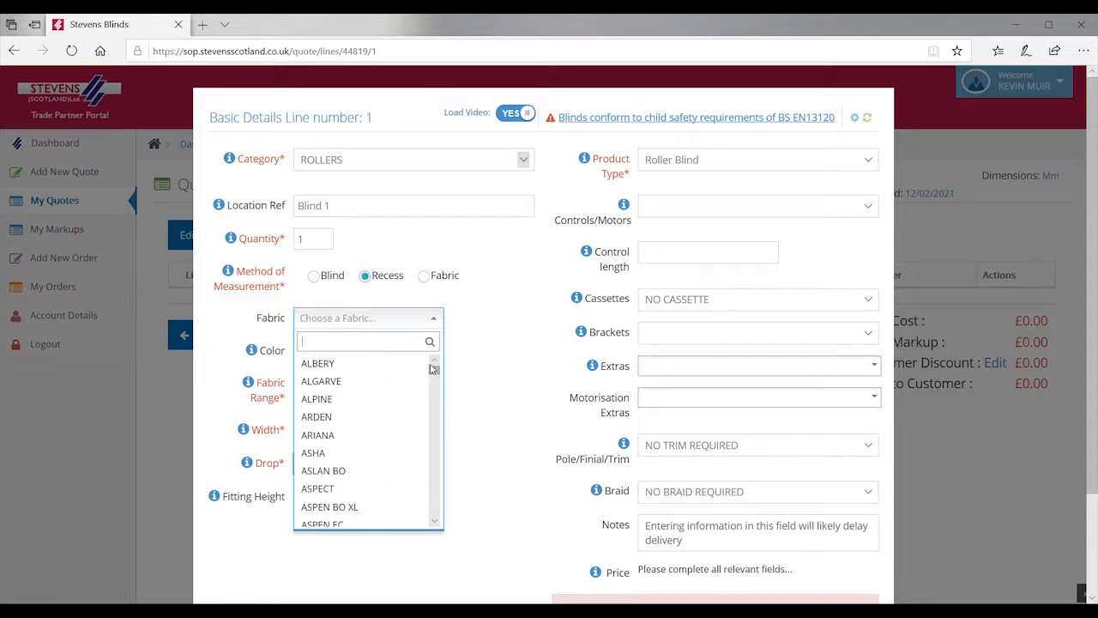
left_click(334, 345)
type("ban")
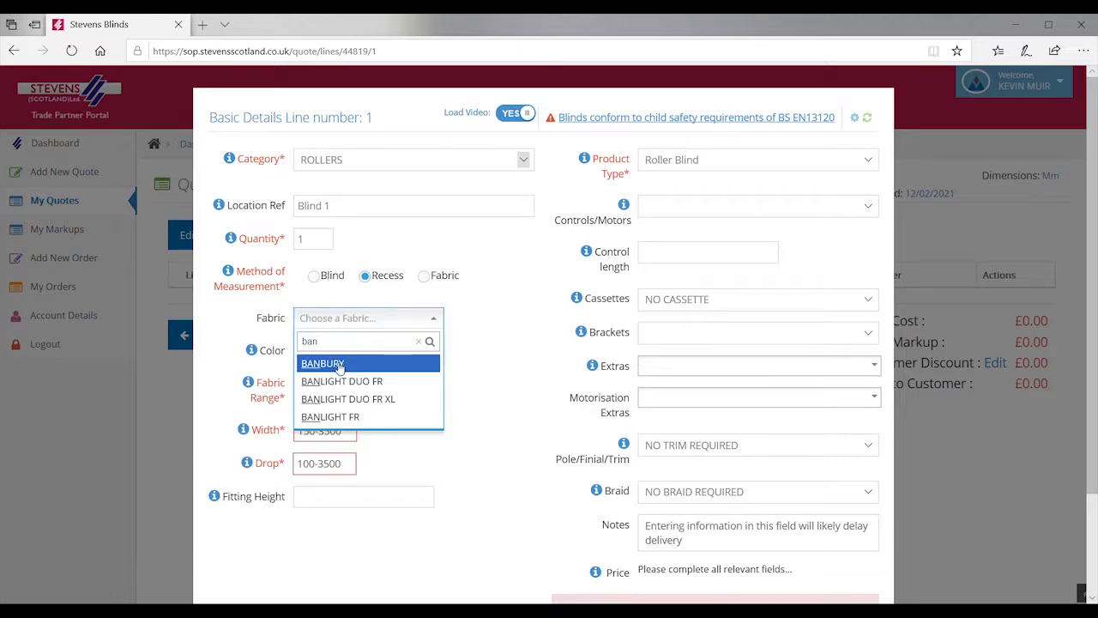
left_click(343, 417)
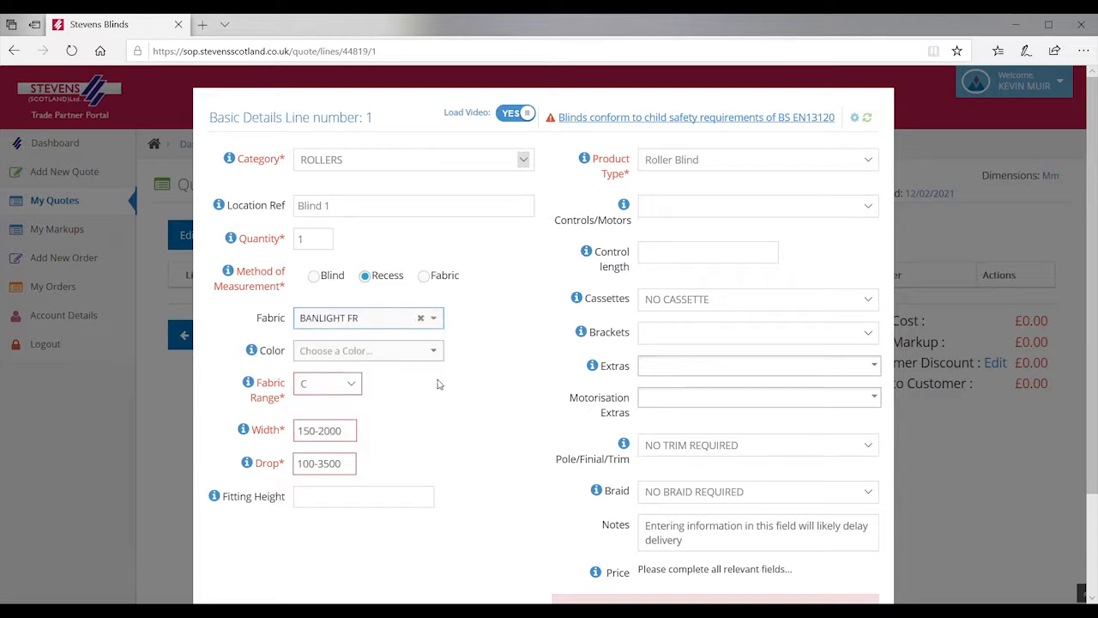
Step: Set the blind colour to GREY with width 1200 and drop 1500, giving £66.80
left_click(437, 352)
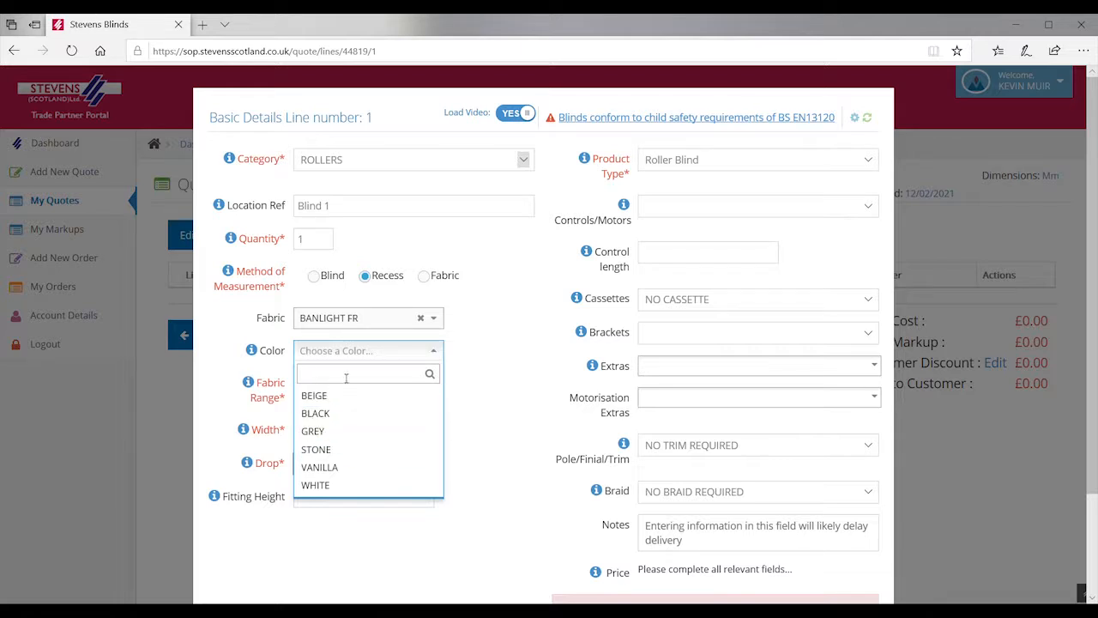
left_click(333, 430)
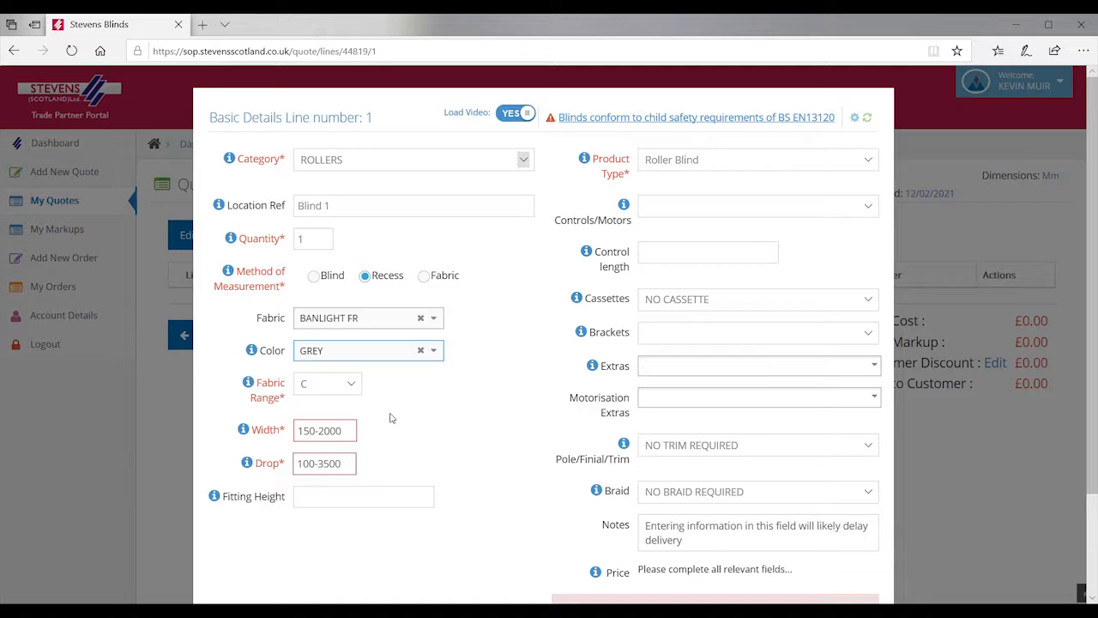
left_click(333, 437)
left_click(345, 439)
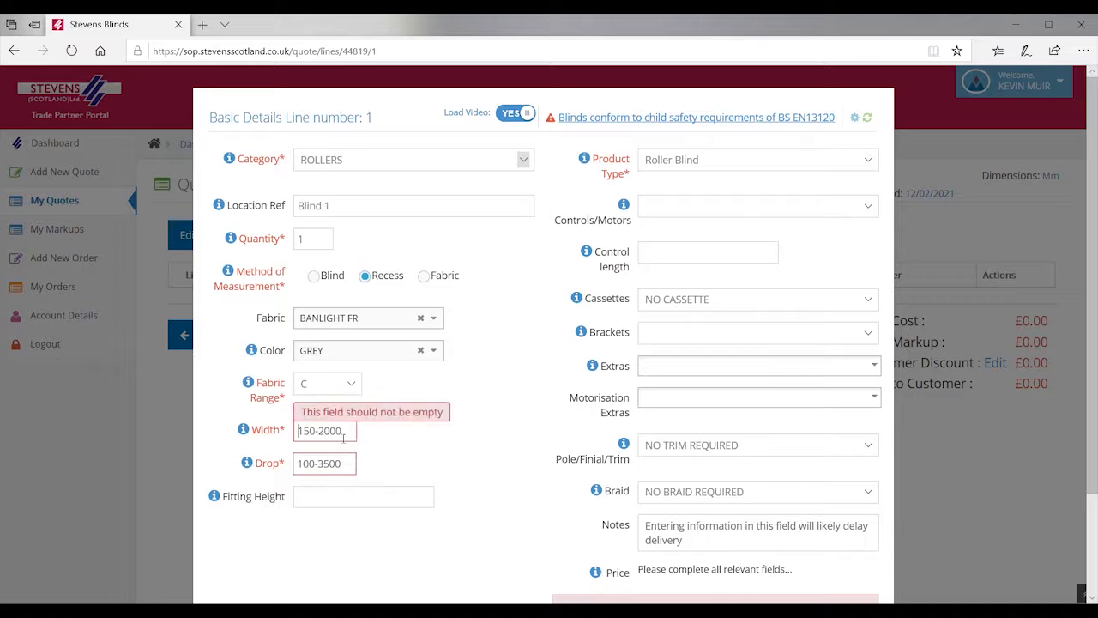
type("1200")
key("Tab")
key("Tab")
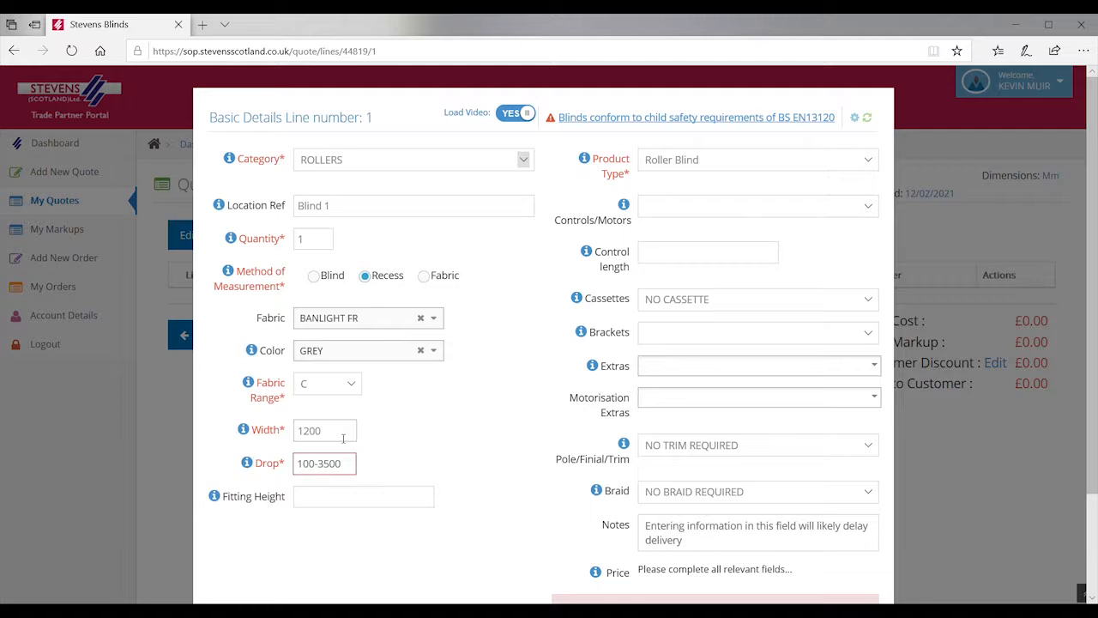
type("1500")
left_click(354, 498)
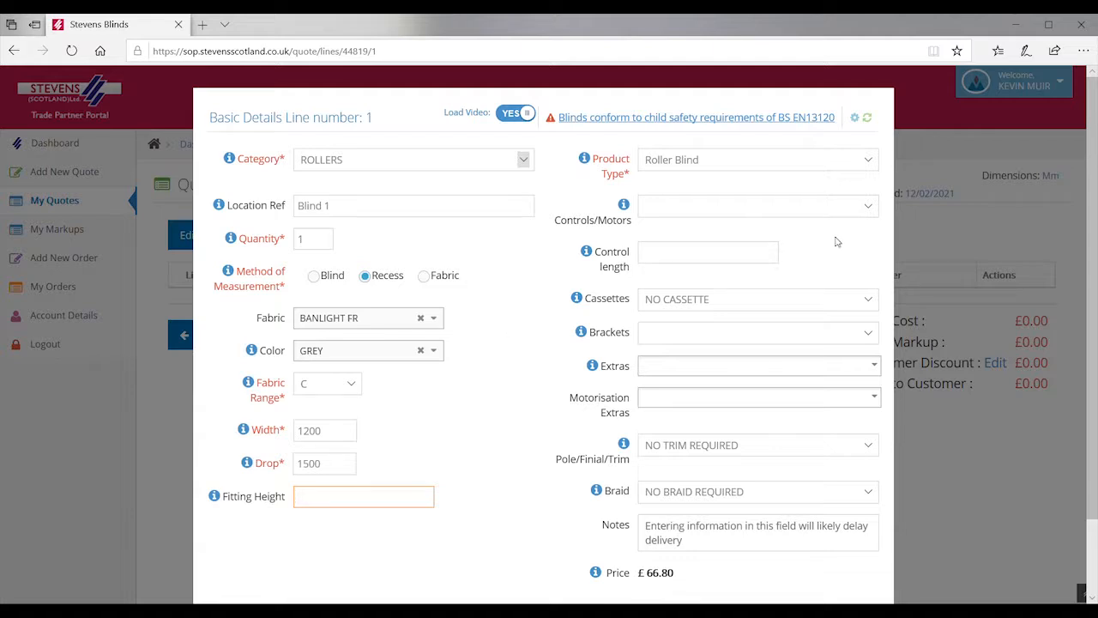
Step: Select PLASTIC CHAIN CONTROL RHS WHITE SYSTEM 40 controls with a 1000 control length
left_click(869, 208)
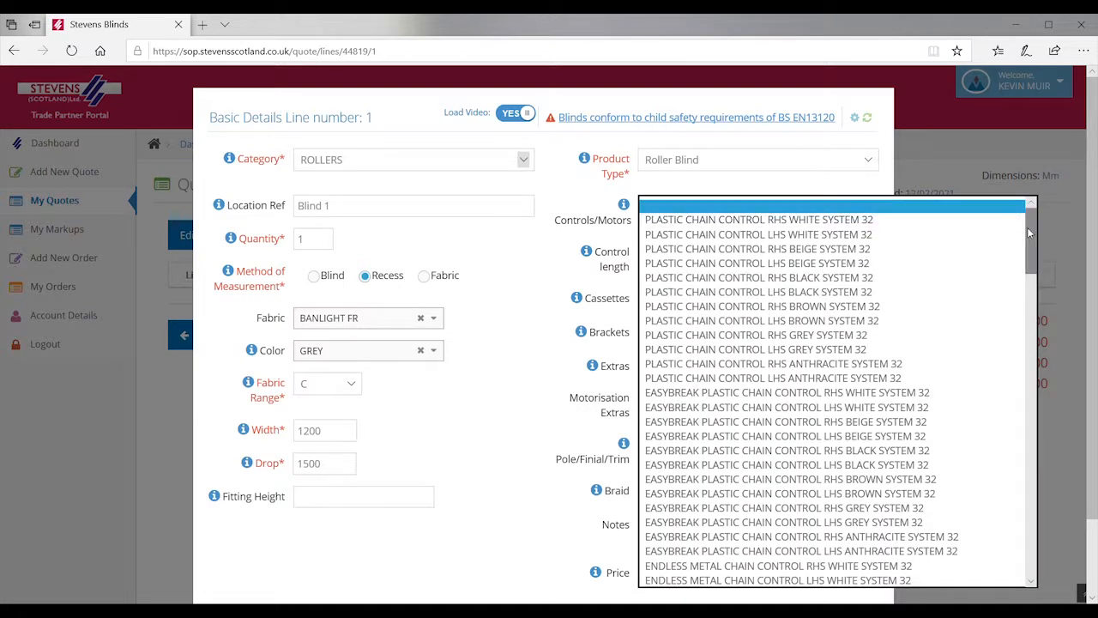
left_click_drag(1029, 233, 1012, 542)
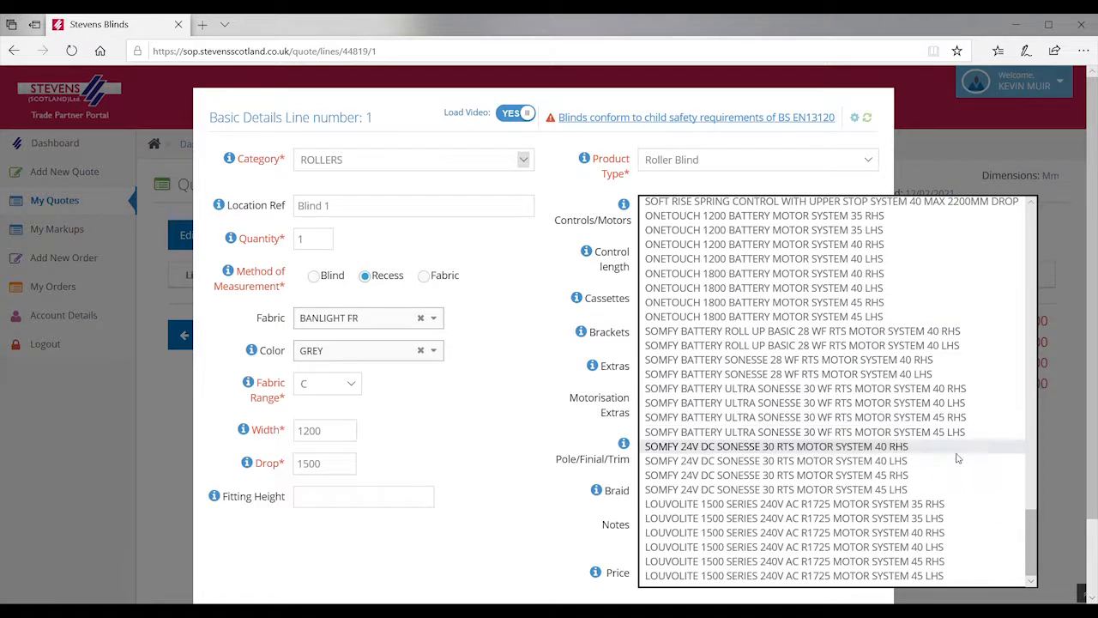
left_click_drag(1031, 524, 1024, 291)
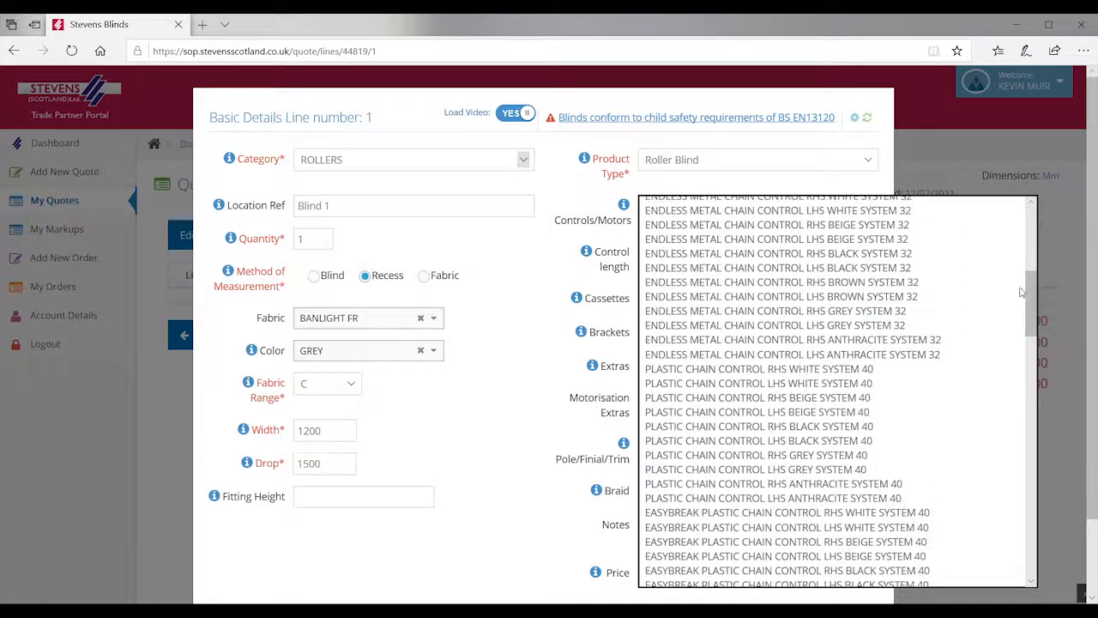
left_click(843, 369)
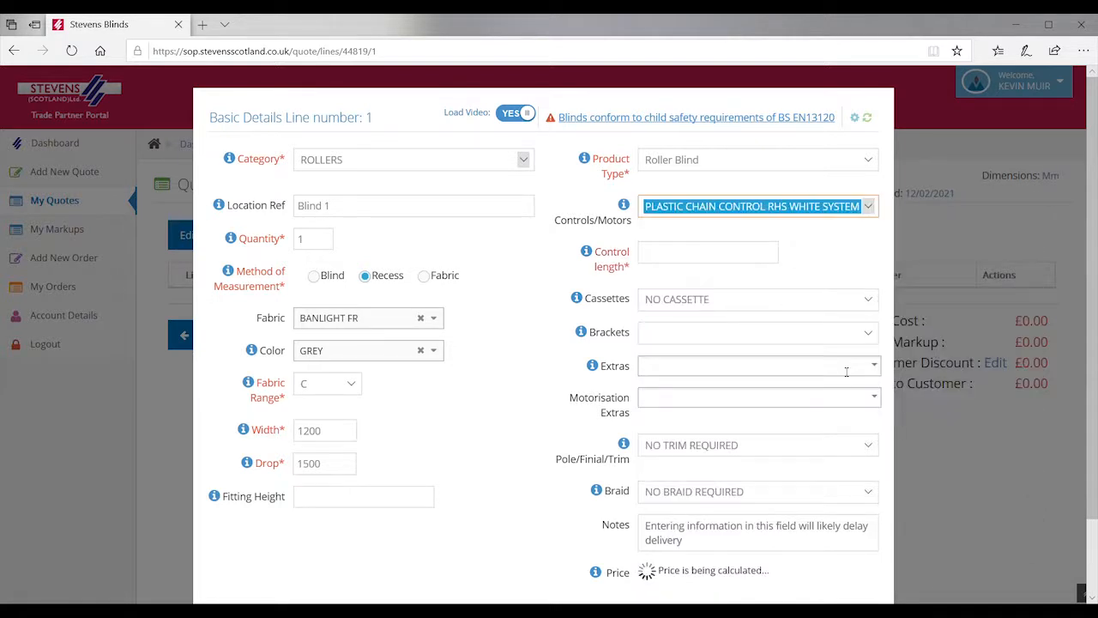
left_click(669, 260)
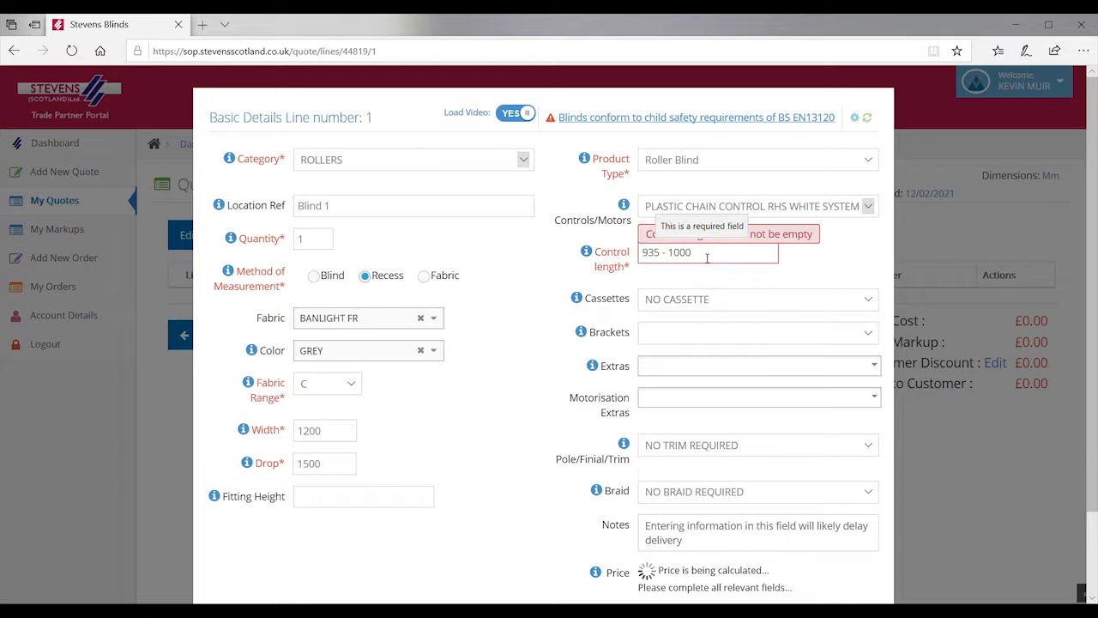
left_click(707, 257)
type("1000")
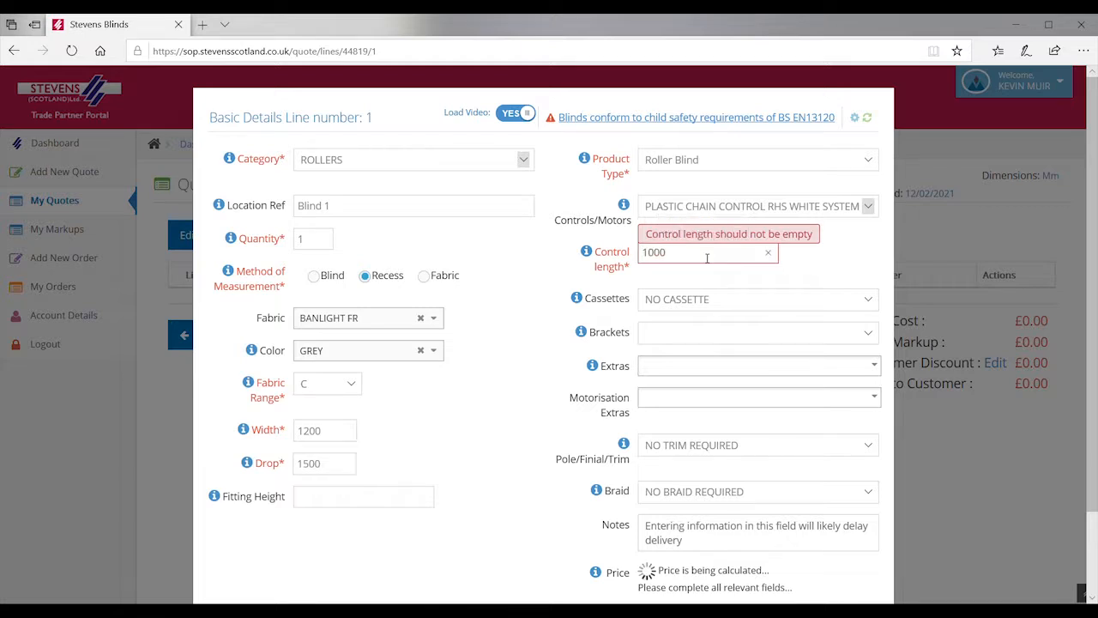
Step: Choose the OPEN CASSETTE WHITE WITH FABRIC COVERED FRONT PROFILE - SYSTEM 40 cassette
left_click(866, 300)
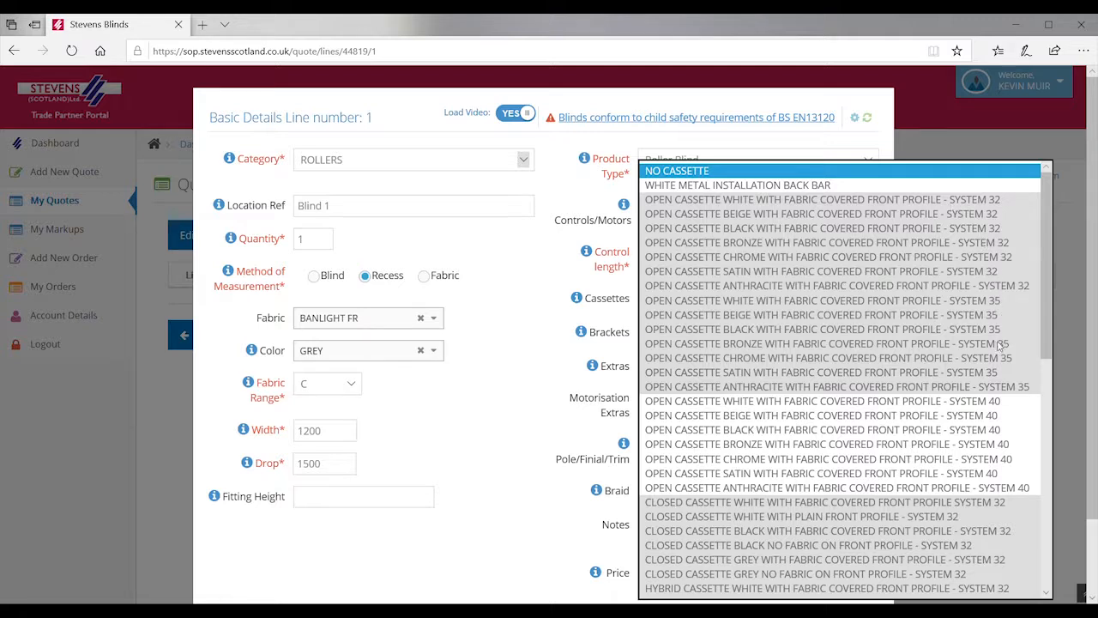
left_click(892, 401)
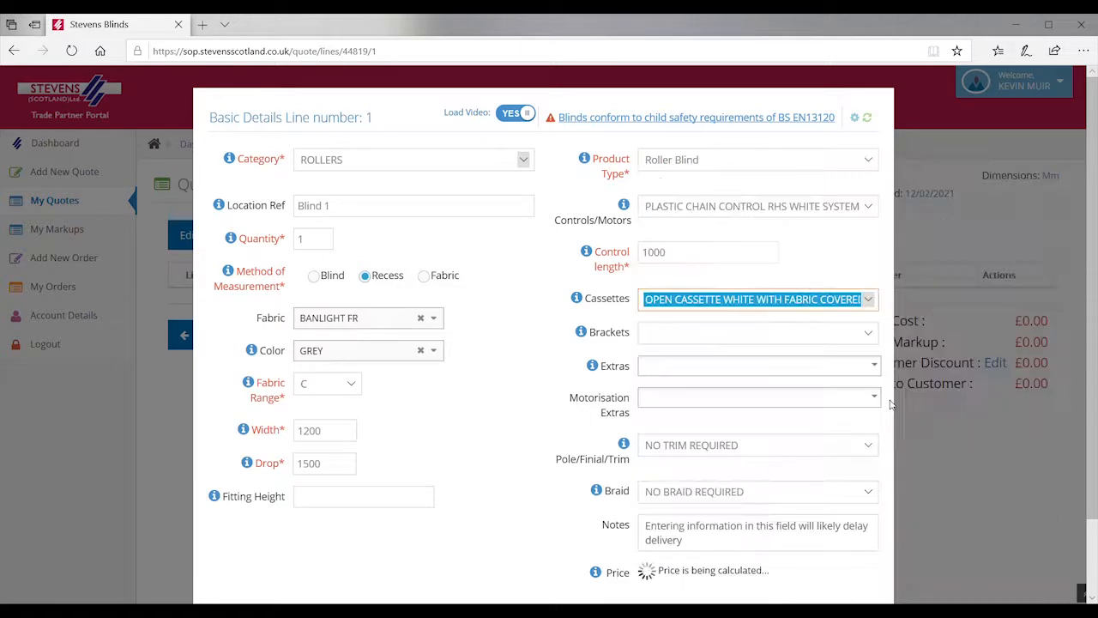
Step: Set the brackets to CASSETTE TOP FIX, bringing the line price to £79.00
left_click(866, 335)
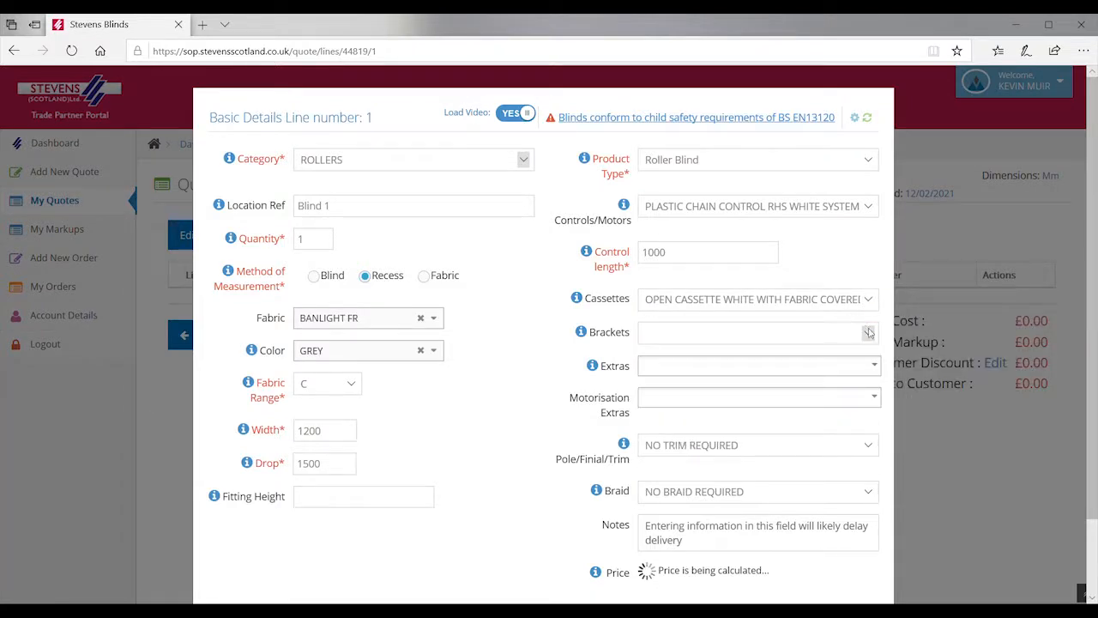
left_click(868, 333)
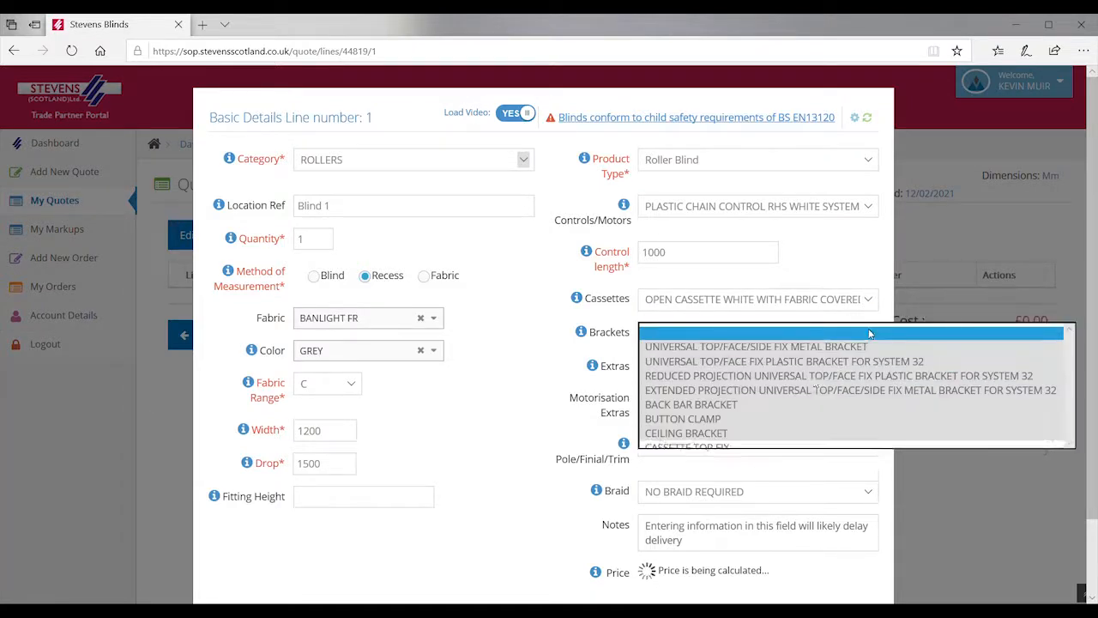
left_click(776, 448)
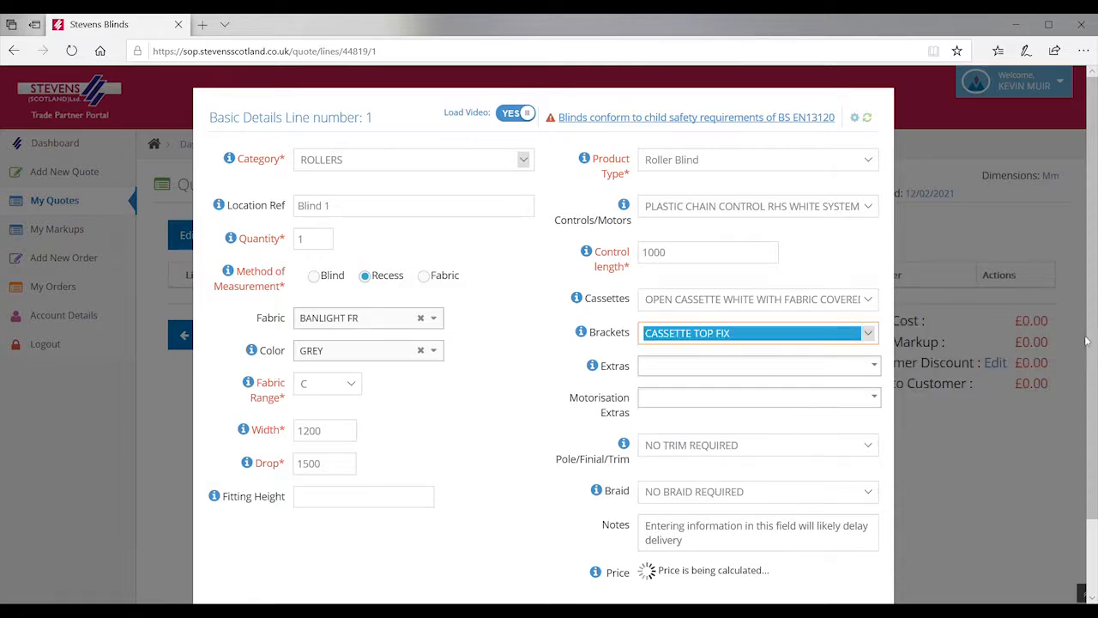
left_click_drag(1092, 341, 1091, 371)
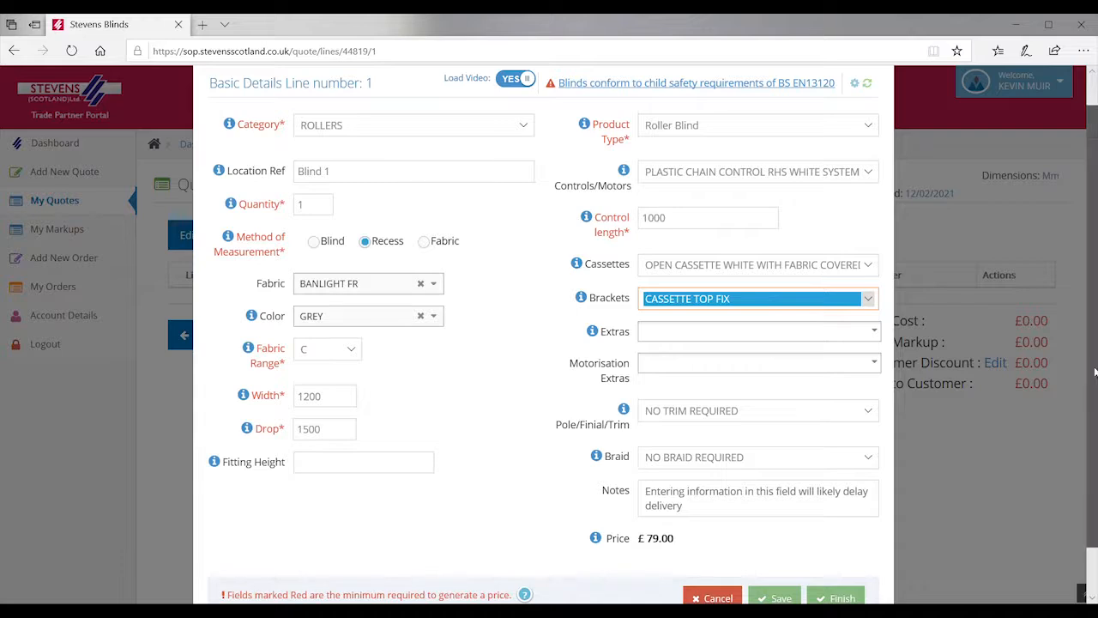
left_click_drag(1094, 372, 1095, 414)
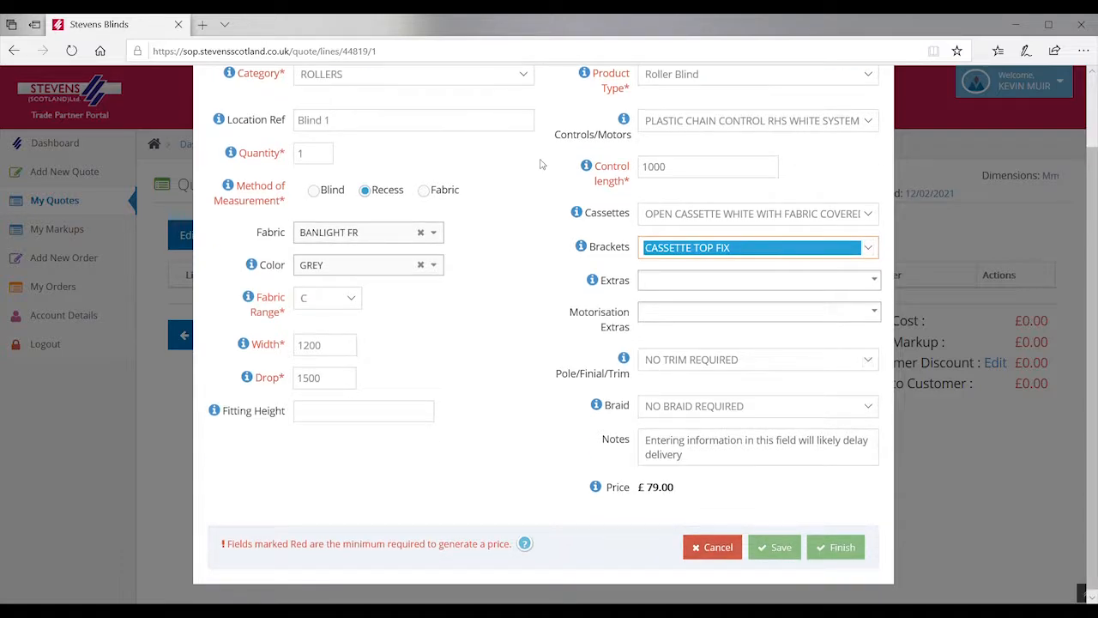
Step: Save the roller blind as quote line 1 priced at £79.00
left_click(777, 552)
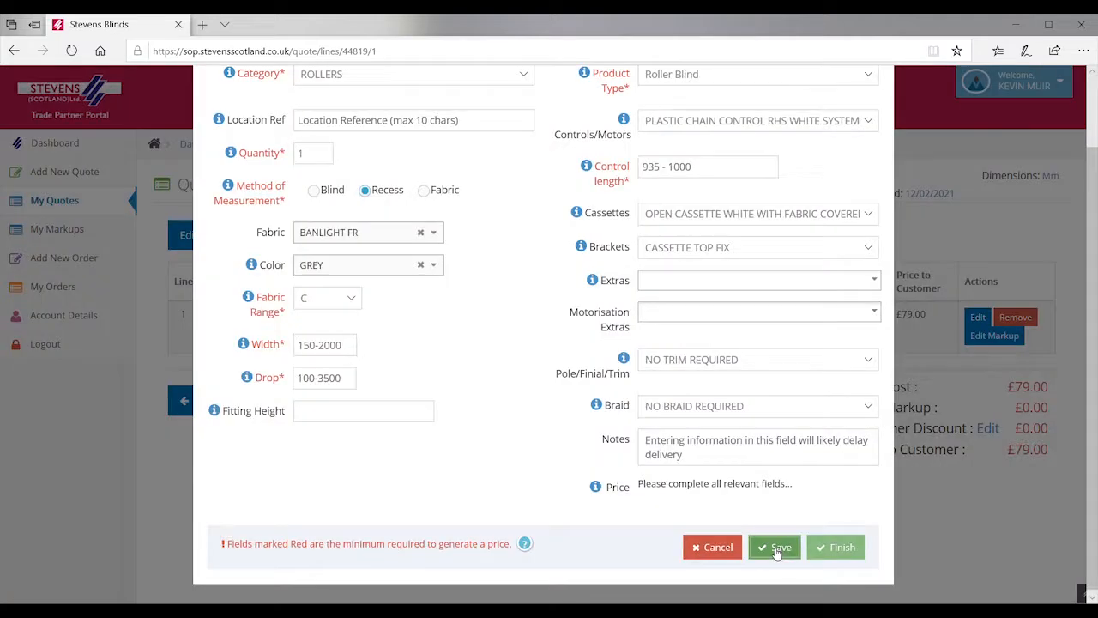
scroll(1091, 273, "up", 1)
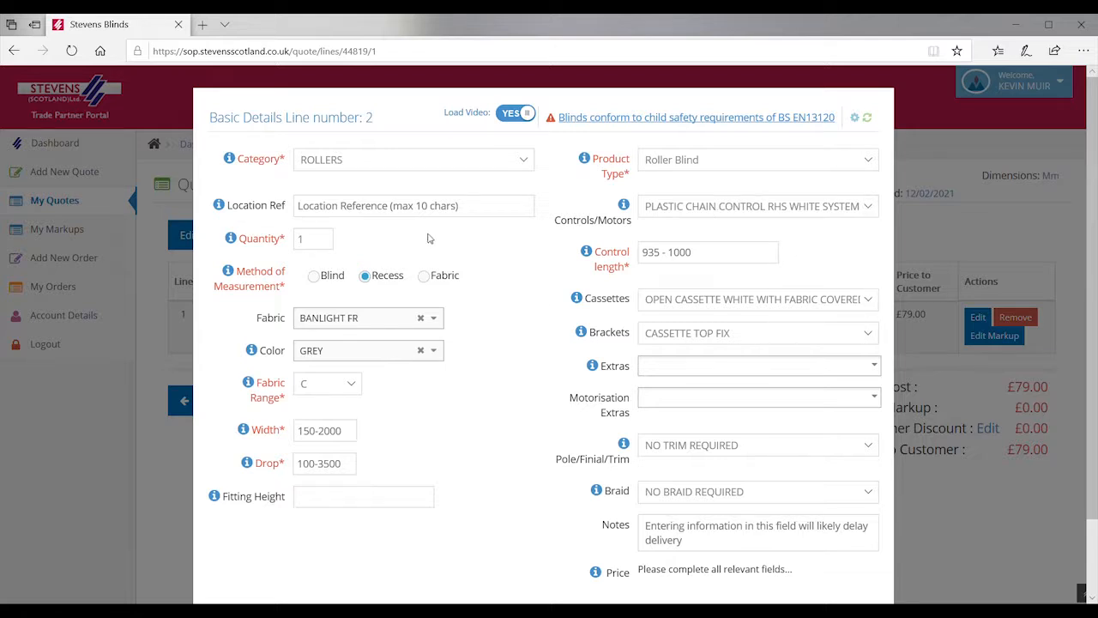
left_click(361, 214)
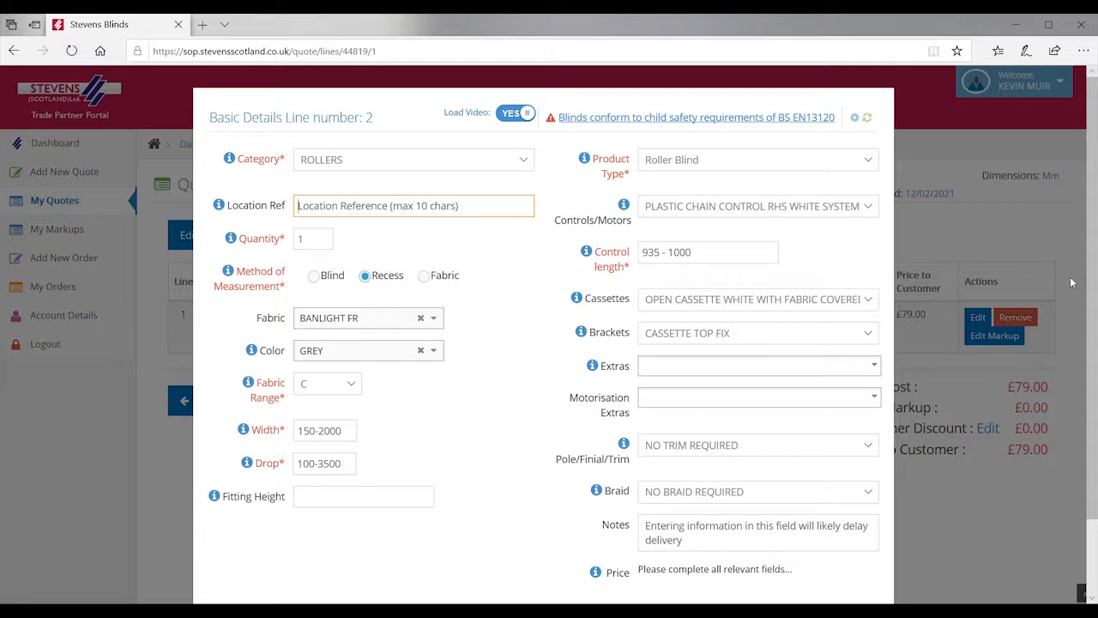
scroll(1090, 293, "down", 2)
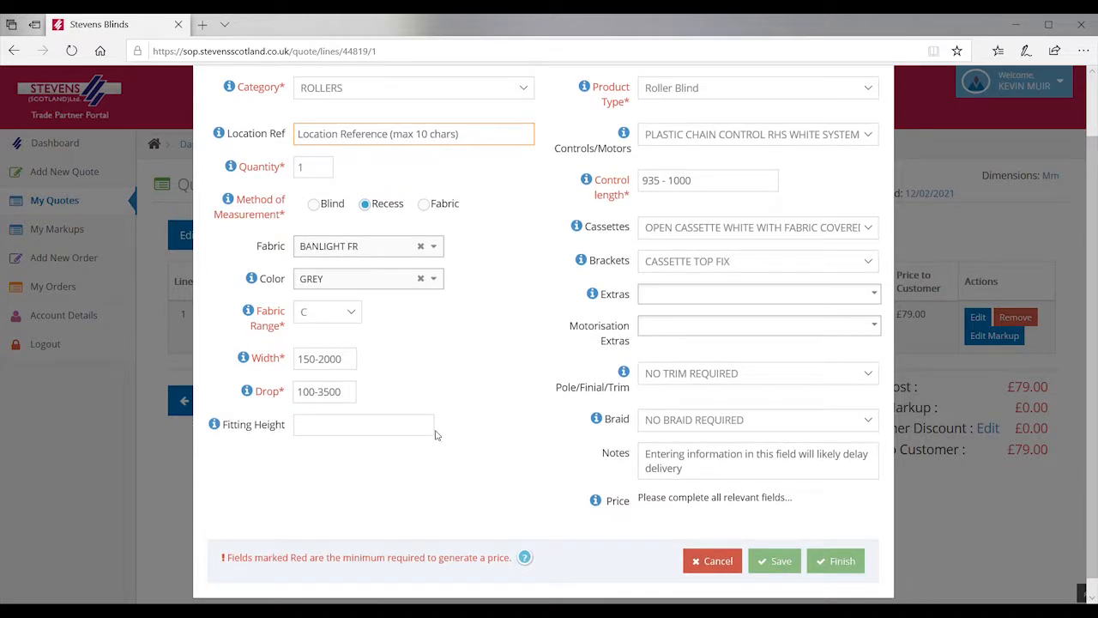
Step: Attempt to finish the empty line 2 form, then cancel it
left_click(837, 563)
left_click(835, 563)
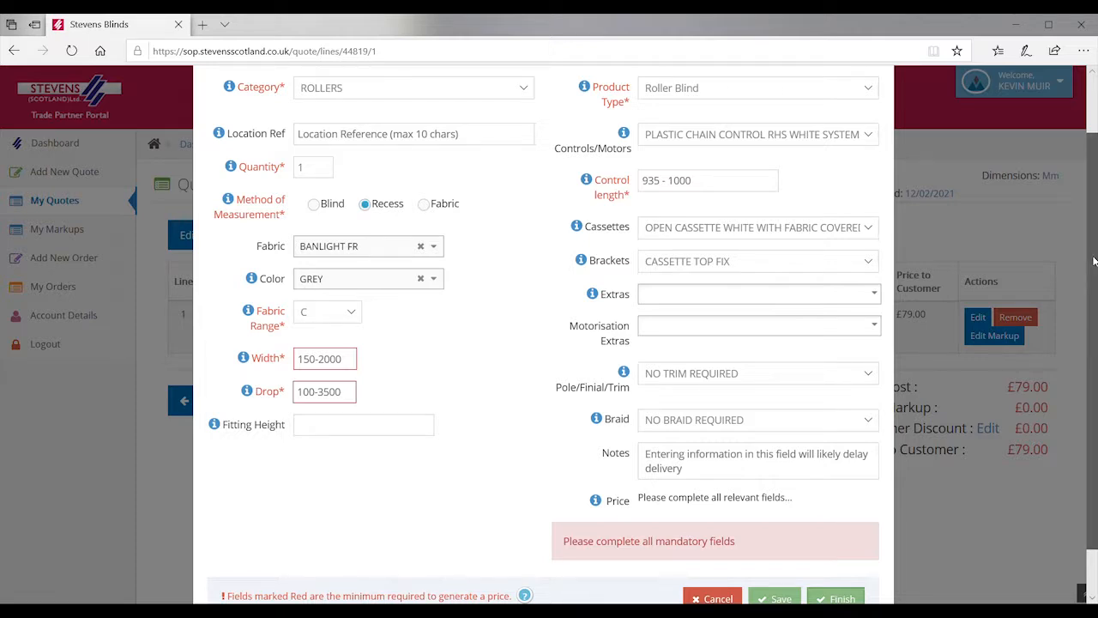
scroll(1094, 260, "up", 2)
scroll(1094, 260, "down", 2)
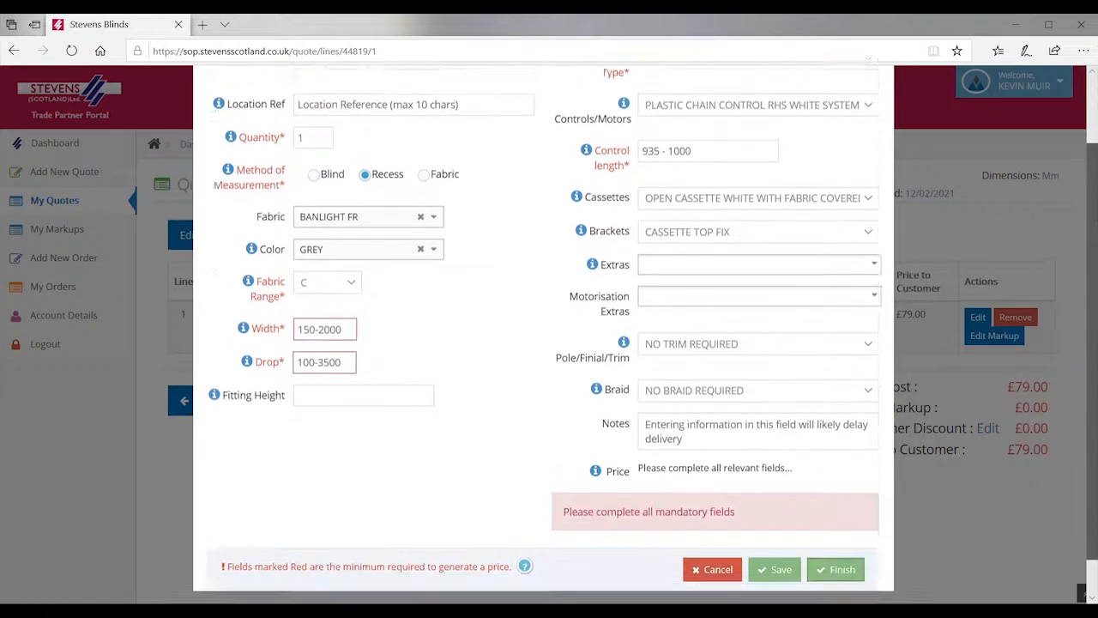
scroll(543, 330, "down", 1)
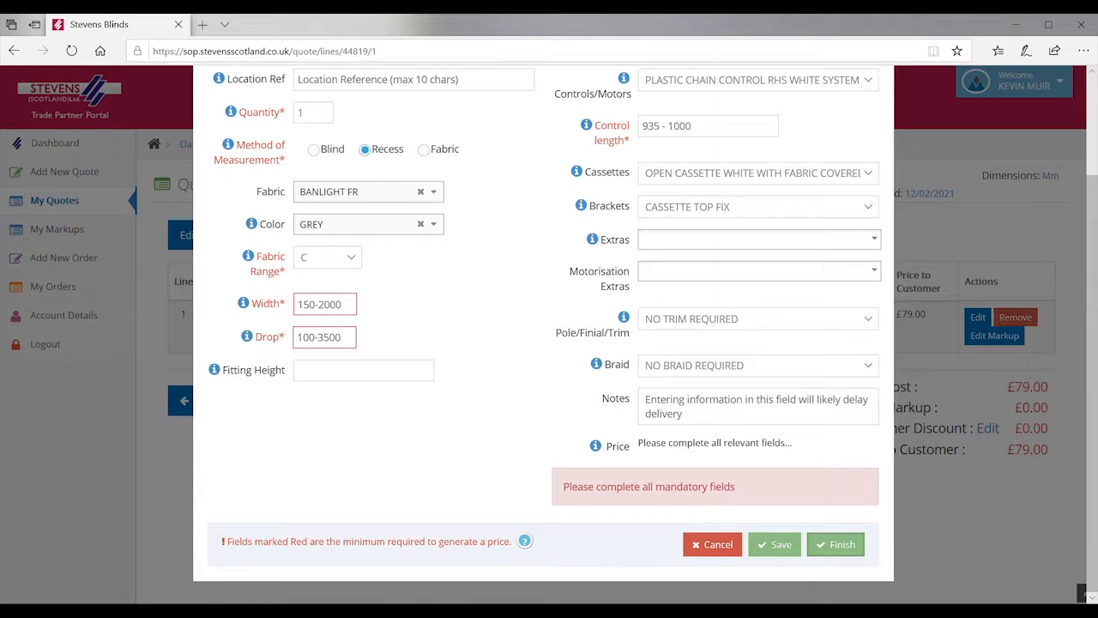
left_click(714, 544)
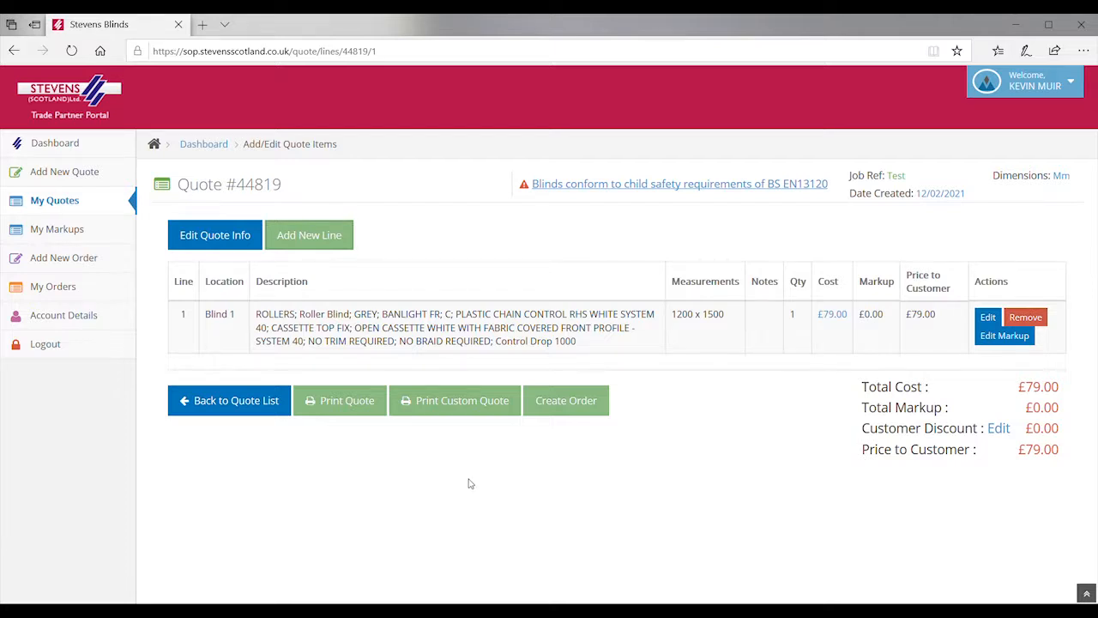
Step: Request conversion of Quote #44819 into an order
left_click(556, 417)
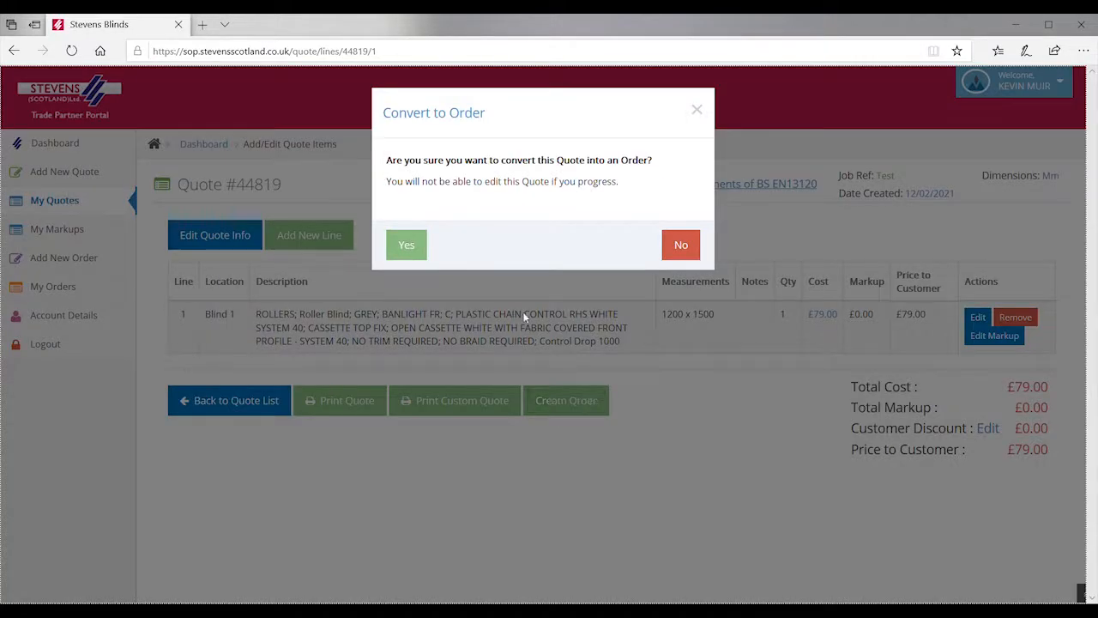
Step: Confirm converting Quote #44819 into Order #82129
left_click(405, 251)
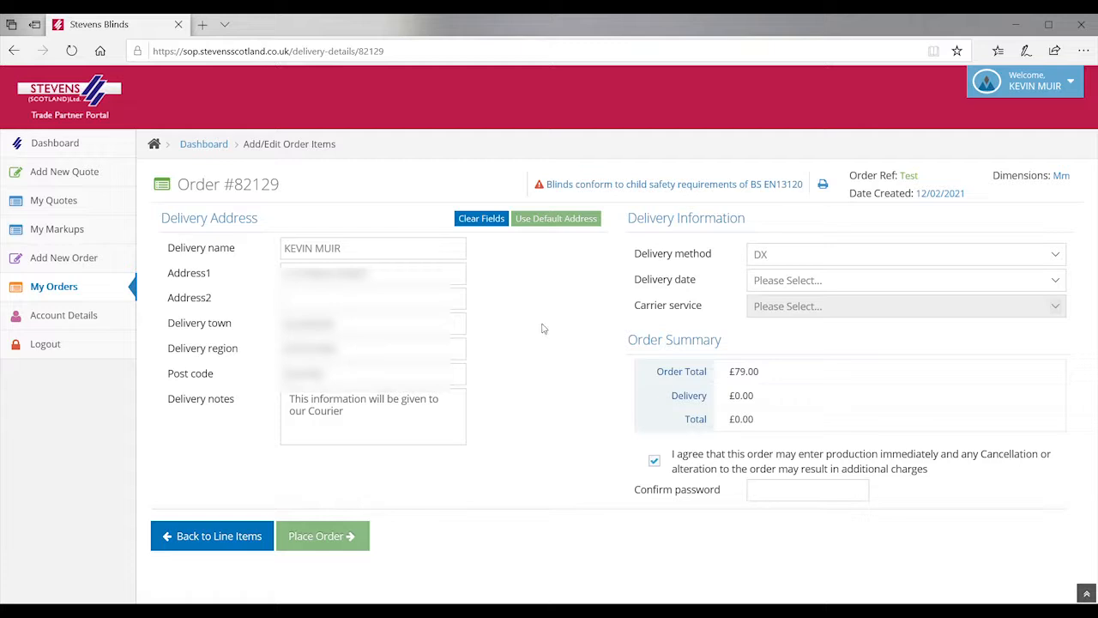
Step: Choose DX delivery on 24/02/2021 with the Next Day - £0 carrier service
left_click(1057, 254)
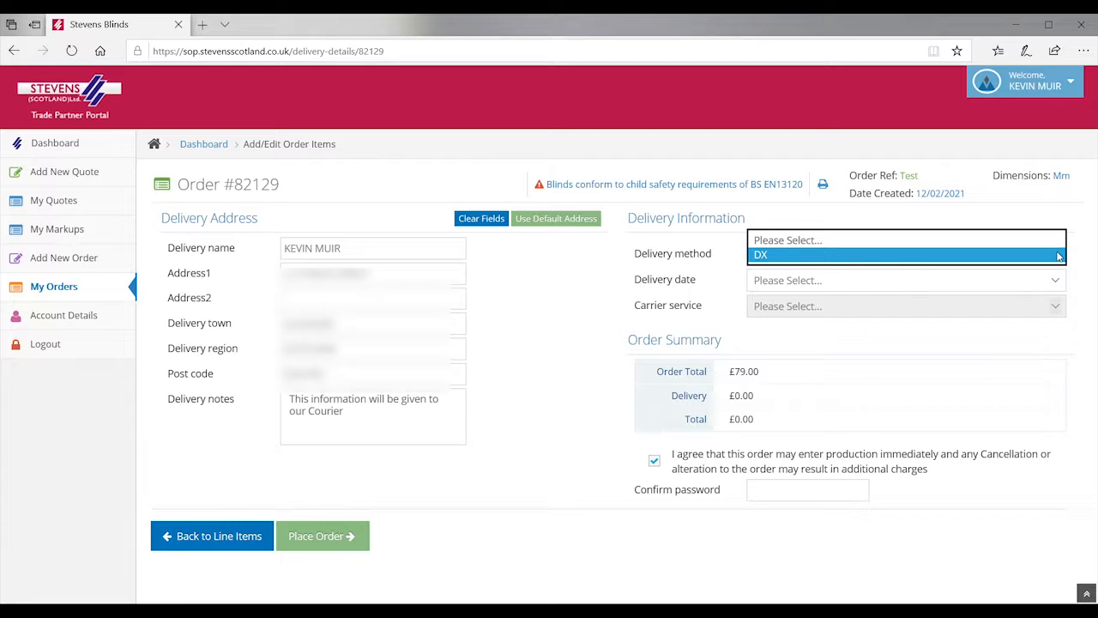
left_click(973, 258)
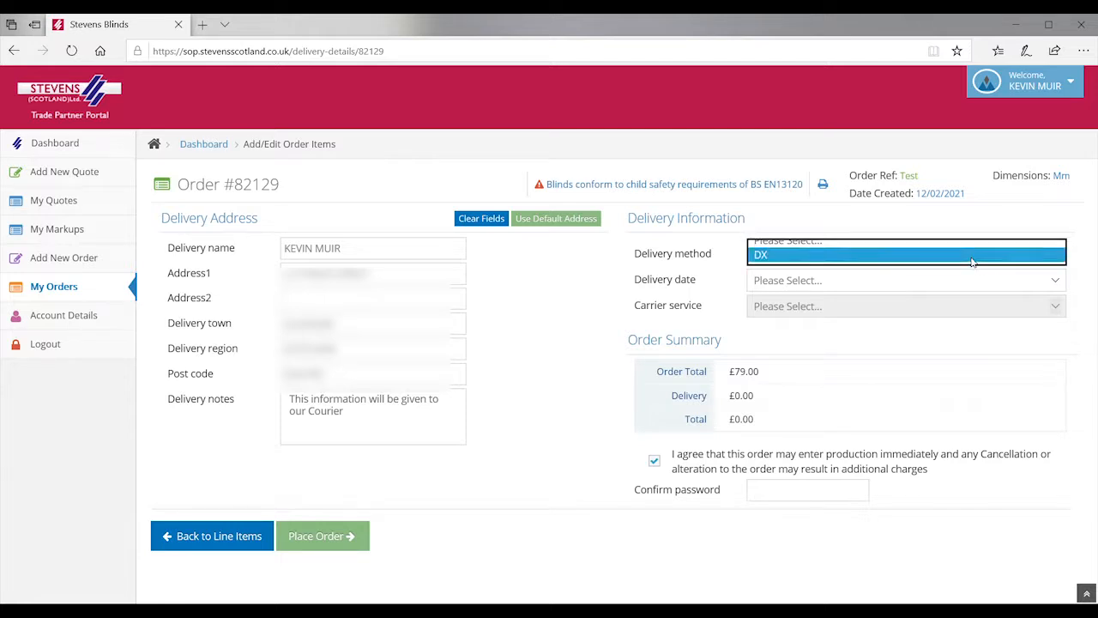
left_click(1057, 283)
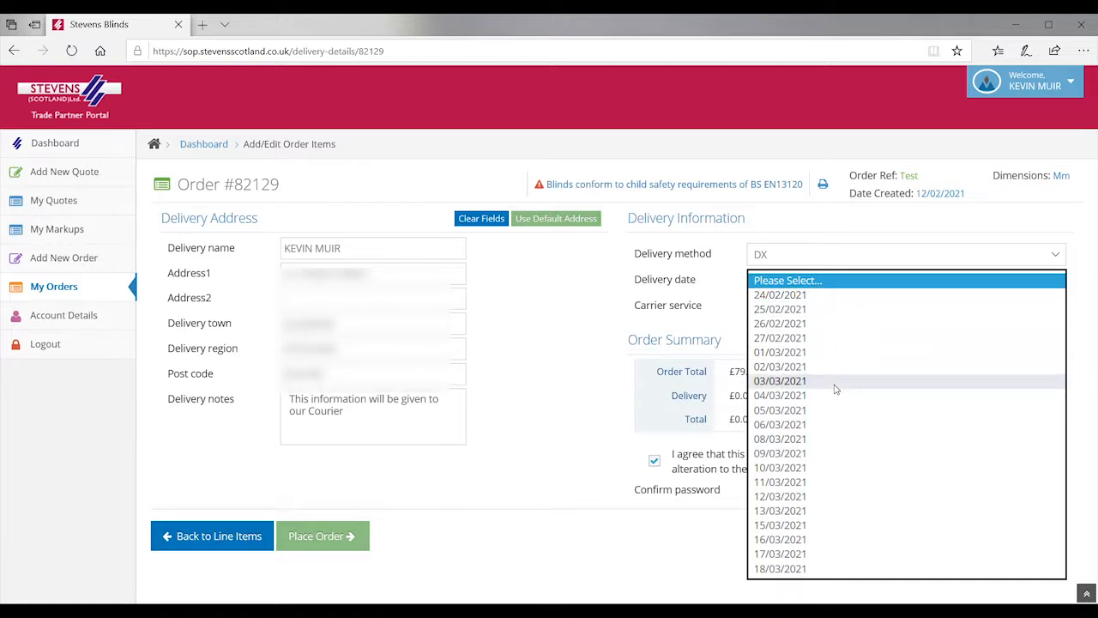
left_click(821, 296)
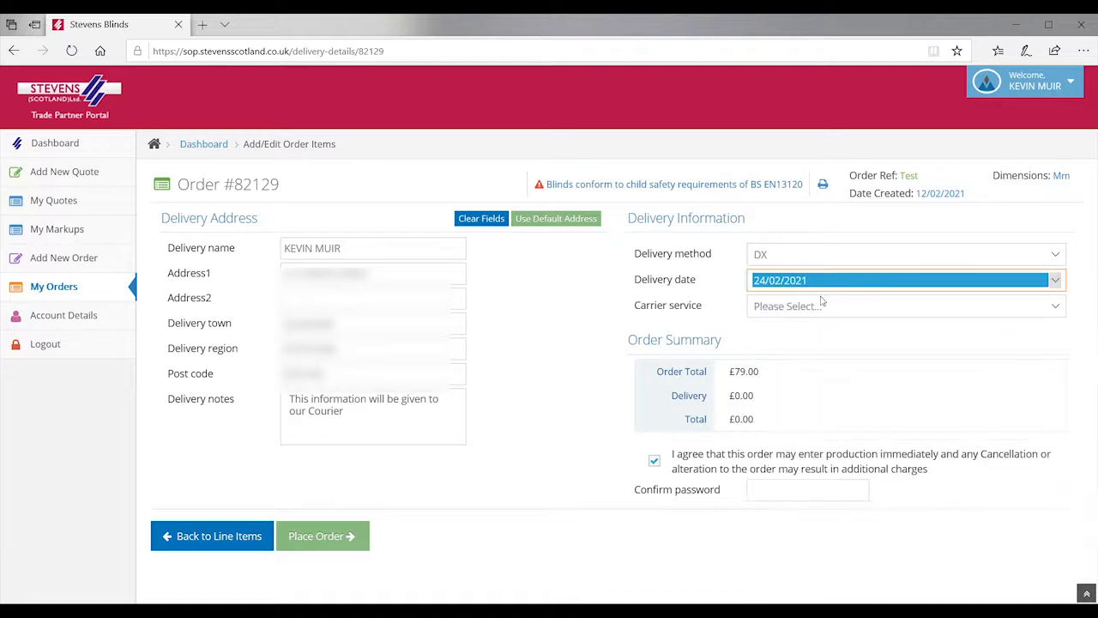
left_click(1056, 308)
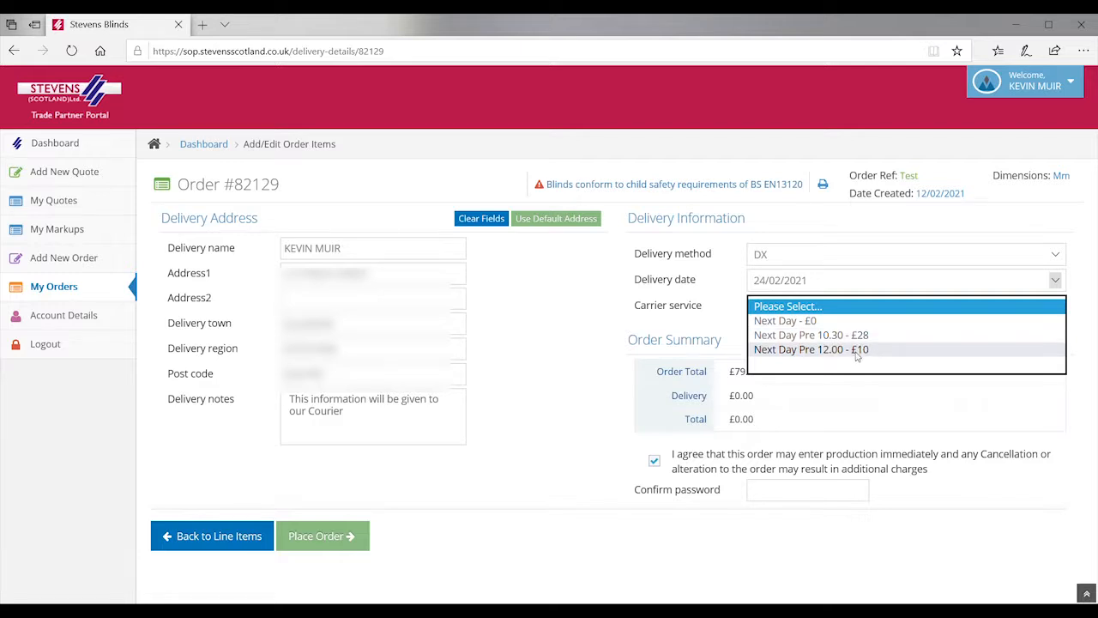
left_click(568, 341)
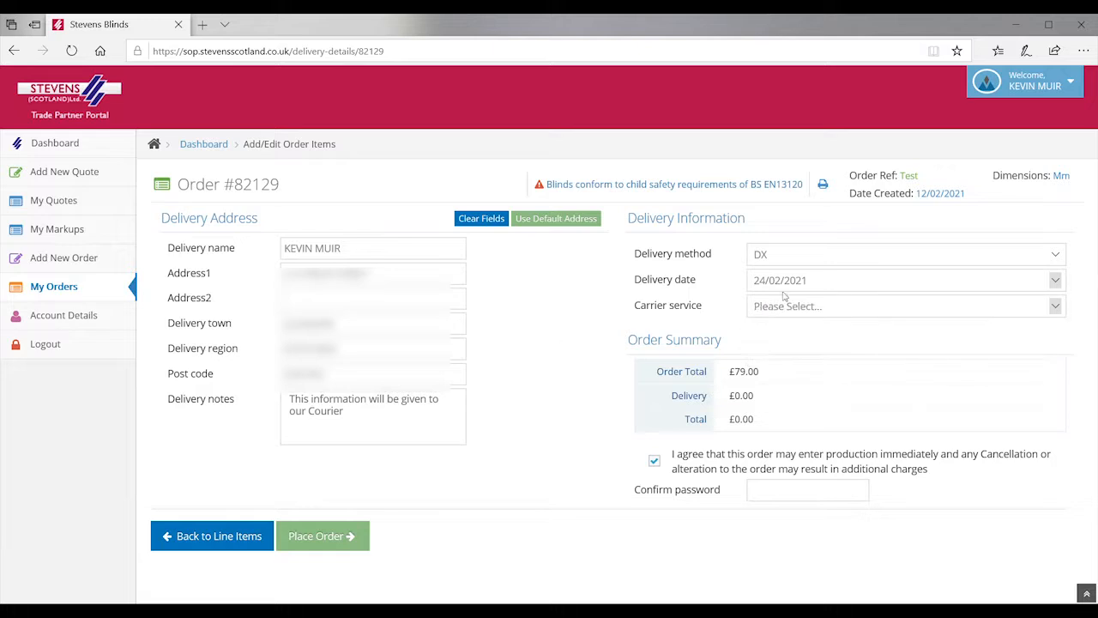
left_click(1057, 307)
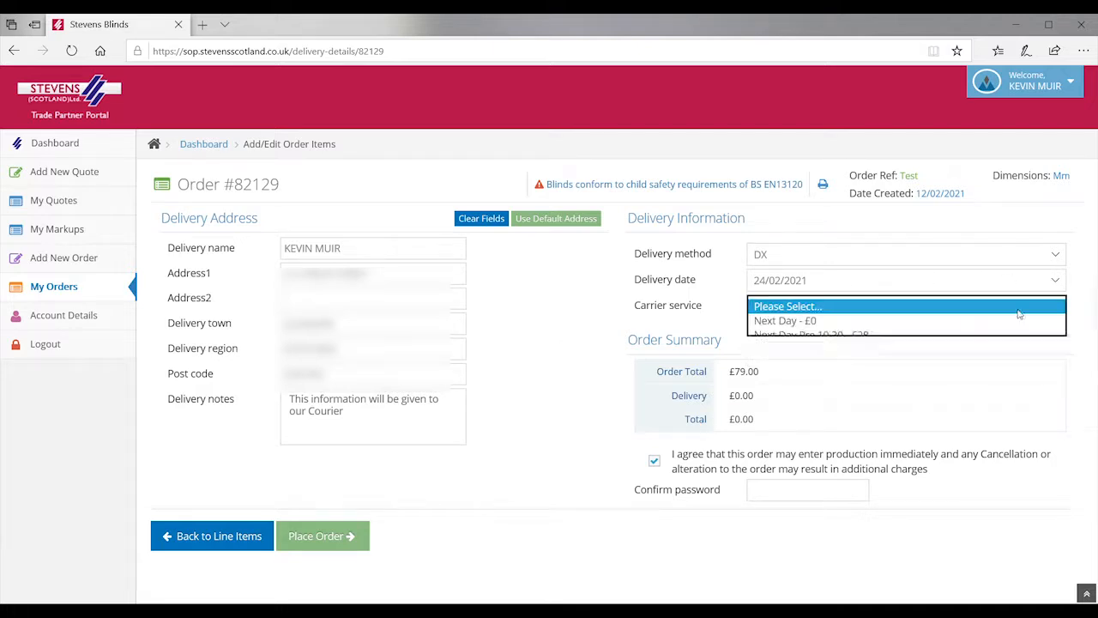
left_click(871, 321)
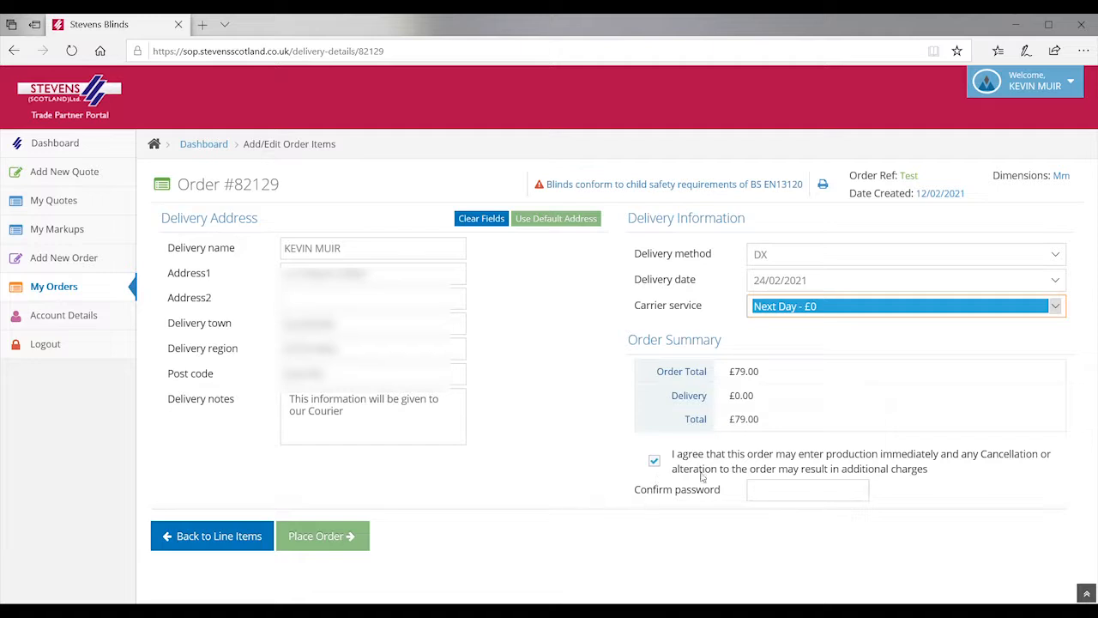
Step: Enter the account password in Confirm password and place Order #82129
left_click(795, 491)
type("•••••")
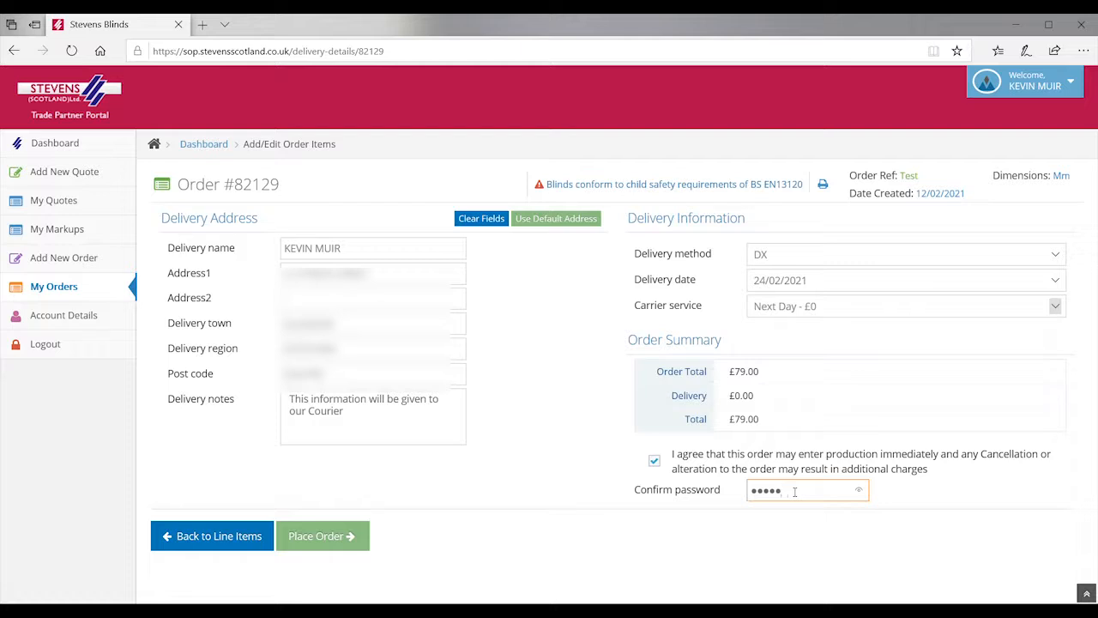
type("•••")
left_click(315, 535)
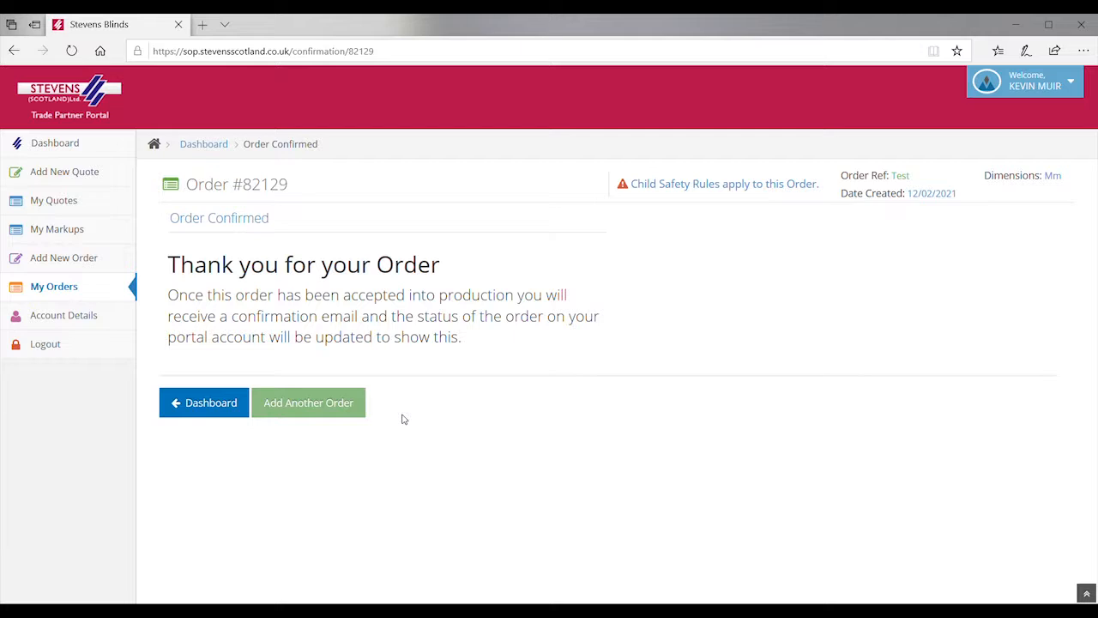
Step: Go back to the Dashboard and open My Orders to view order 82129
left_click(211, 412)
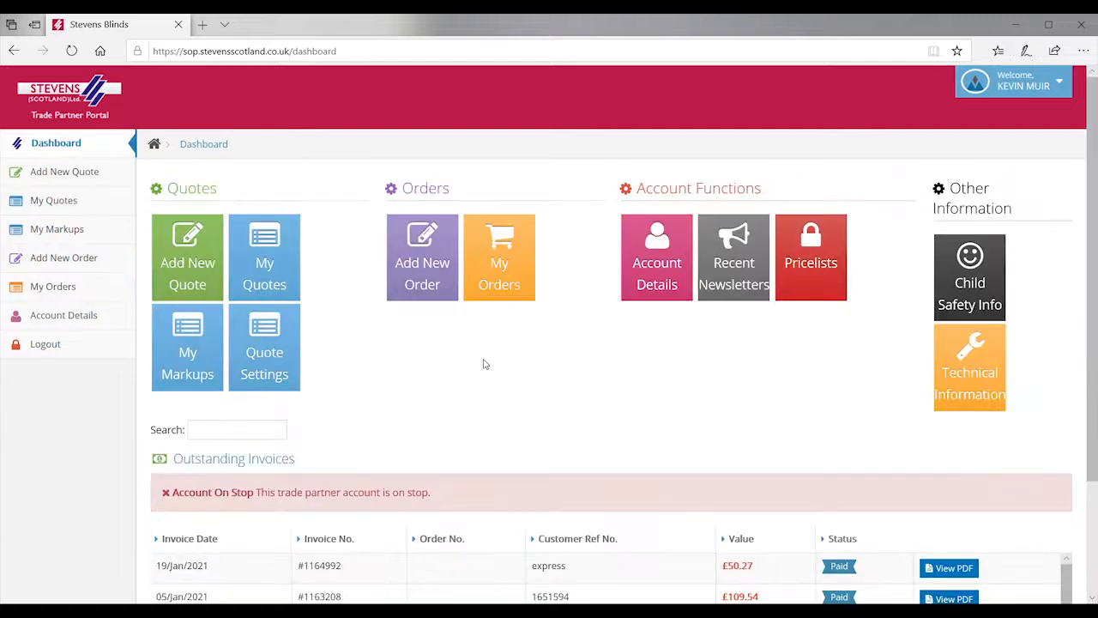
left_click(502, 293)
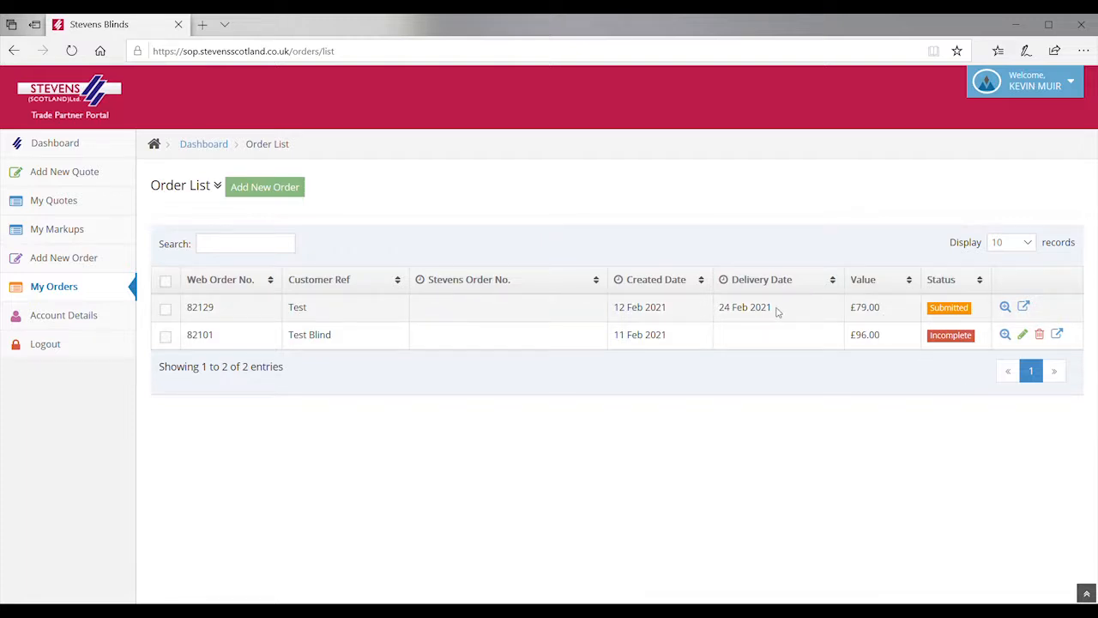
left_click(1007, 311)
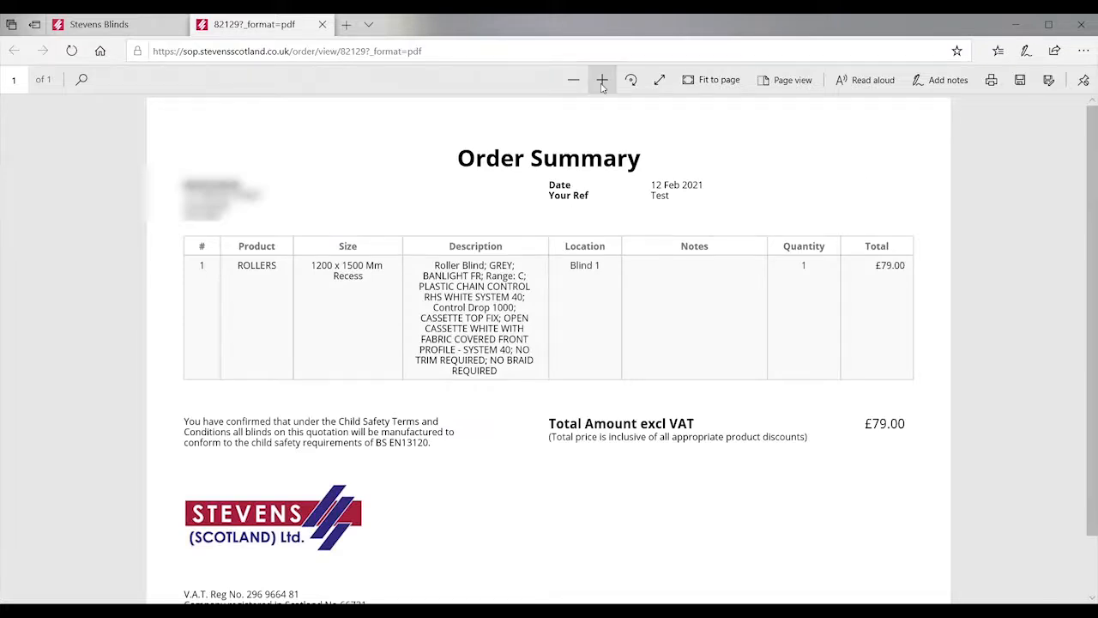
left_click(322, 24)
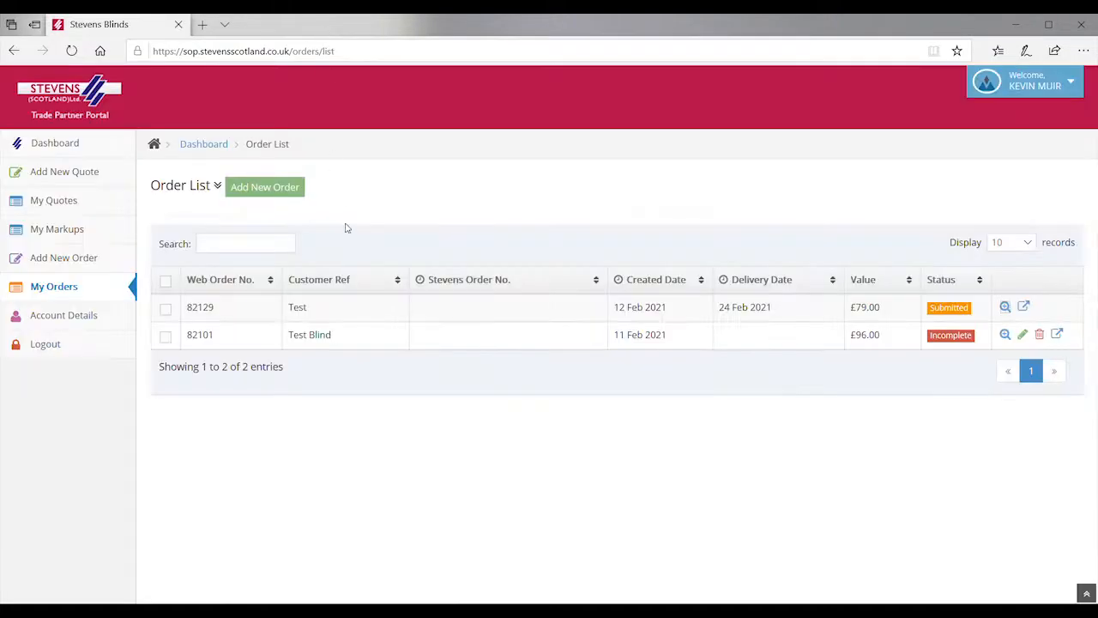